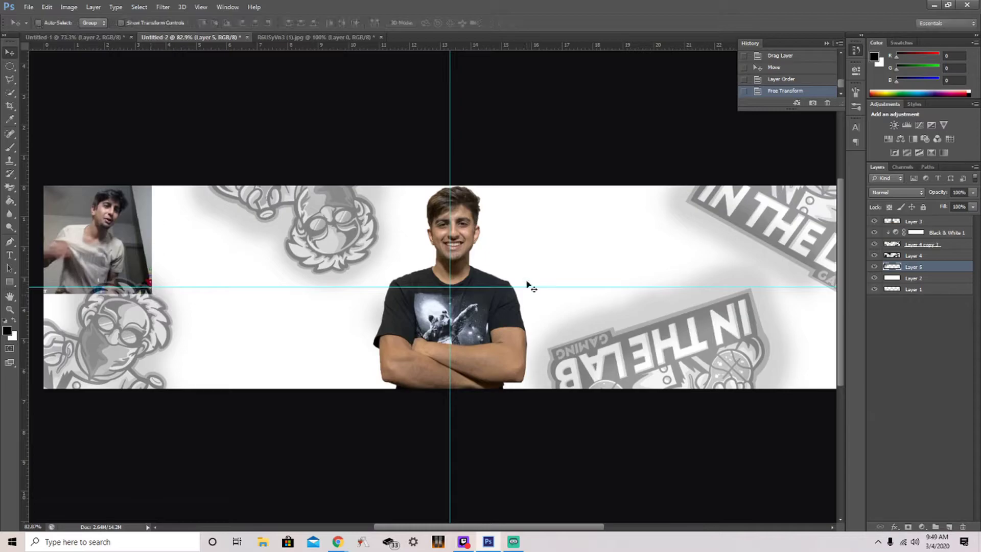
Step: Bring the basketball photo into the banner's right end and size it
key(alt+Tab)
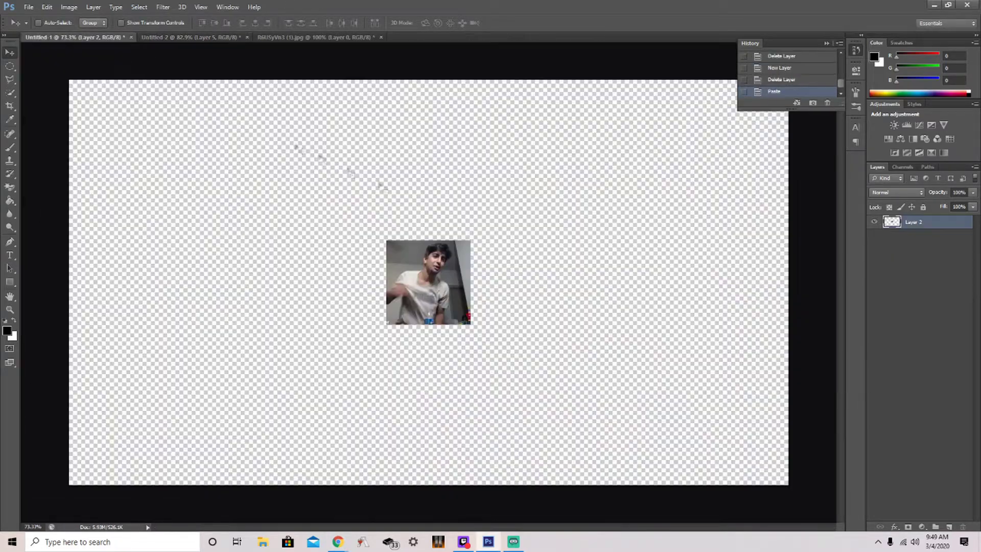
mouse_move(427, 285)
mouse_down()
mouse_move(337, 306)
mouse_move(215, 440)
mouse_up()
key(ctrl+t)
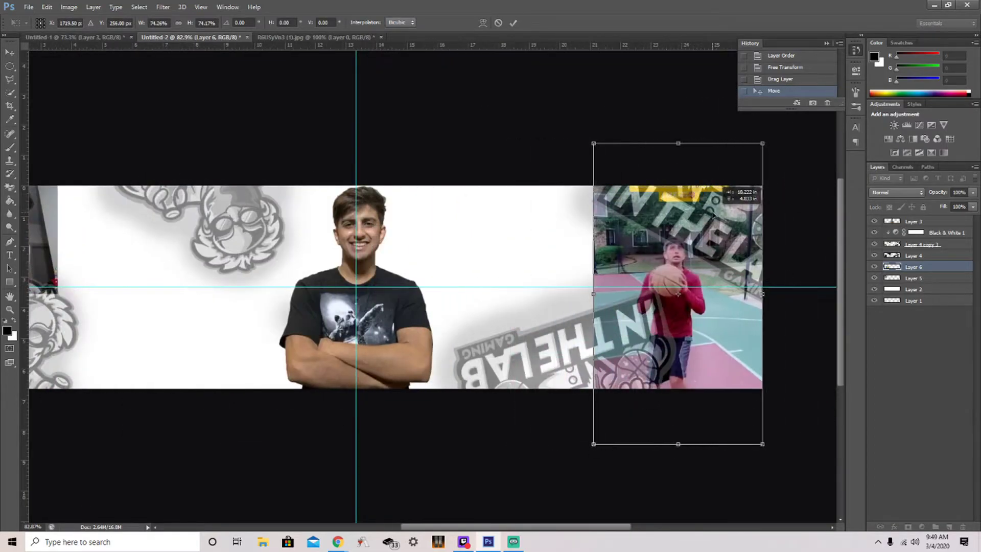
key(Return)
key(ctrl+0)
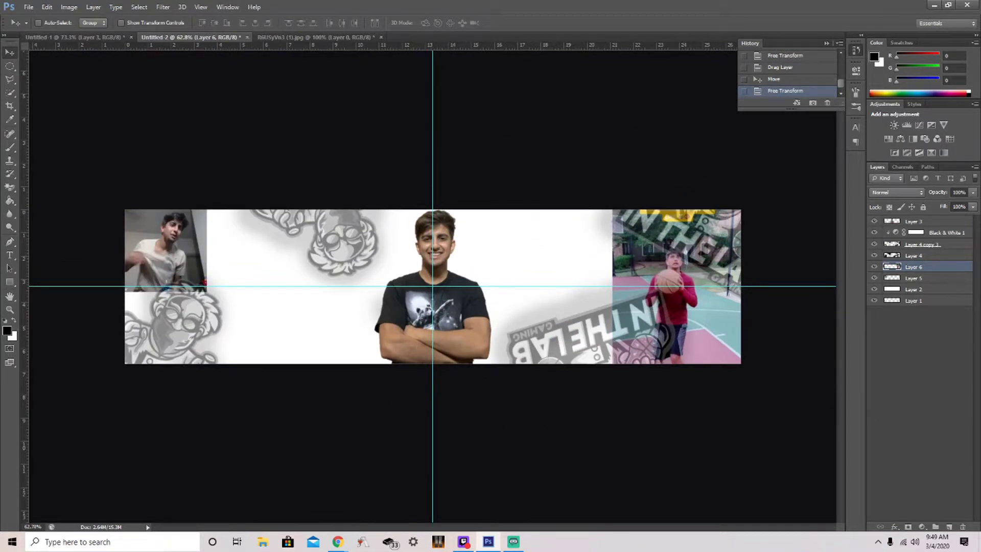
Step: Add the face photo and shrink it into the banner's lower left
click(74, 37)
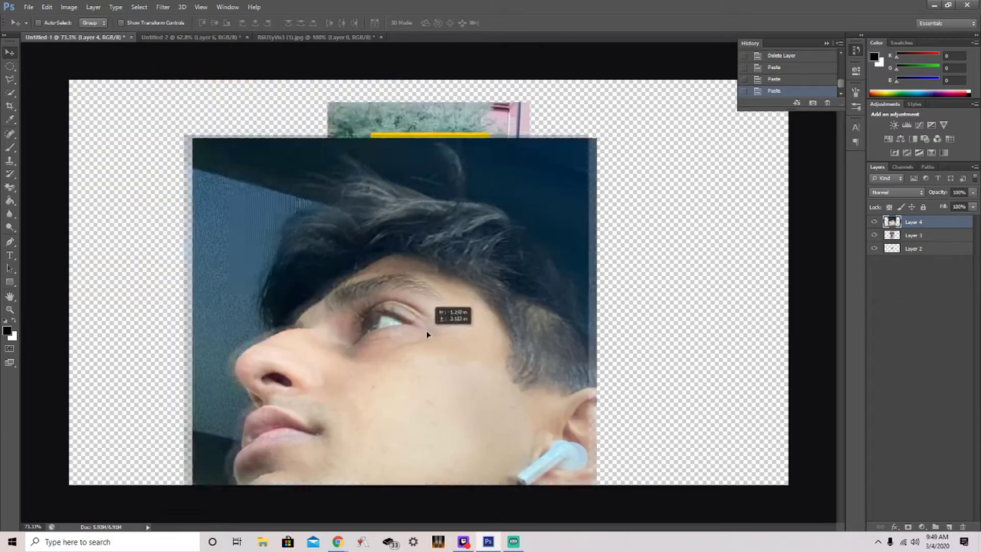
drag(426, 330, 466, 305)
key(ctrl+t)
mouse_move(608, 131)
mouse_down()
mouse_move(390, 351)
mouse_move(177, 273)
mouse_move(221, 257)
mouse_up()
click(9, 187)
key(Return)
Step: Erase the seam between the two left photos to blend the face photo
click(89, 187)
scroll(219, 252, up, 2)
scroll(219, 252, down, 1)
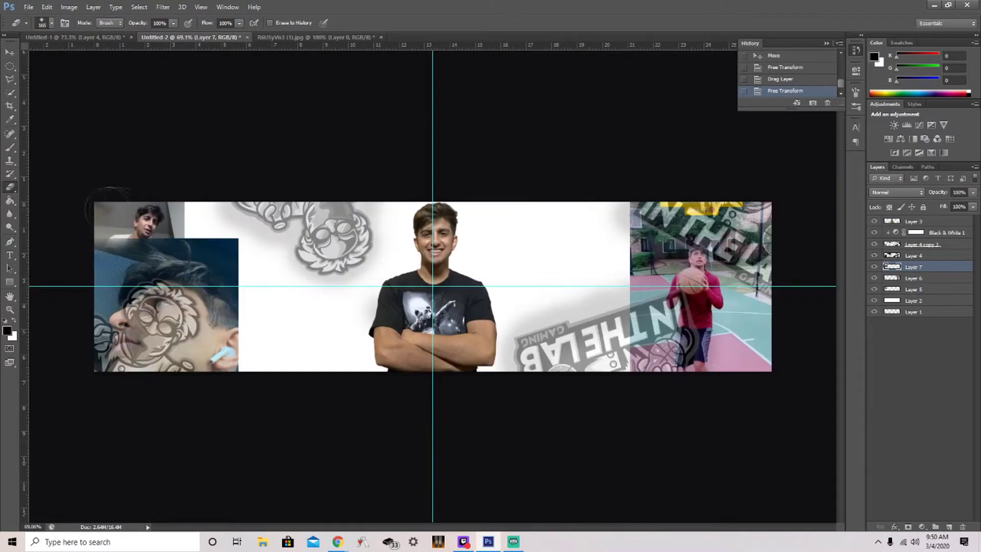
mouse_move(102, 246)
mouse_down()
mouse_move(225, 246)
mouse_move(249, 219)
mouse_move(225, 317)
mouse_move(179, 250)
mouse_move(230, 317)
mouse_up()
key(ctrl+z)
mouse_move(250, 214)
mouse_down()
mouse_move(215, 368)
mouse_move(194, 215)
mouse_move(98, 358)
mouse_up()
scroll(313, 285, down, 2)
scroll(314, 285, up, 1)
Step: Add the desk photo, enlarge it, and erase its bottom and left edges to blend it
click(338, 542)
click(317, 37)
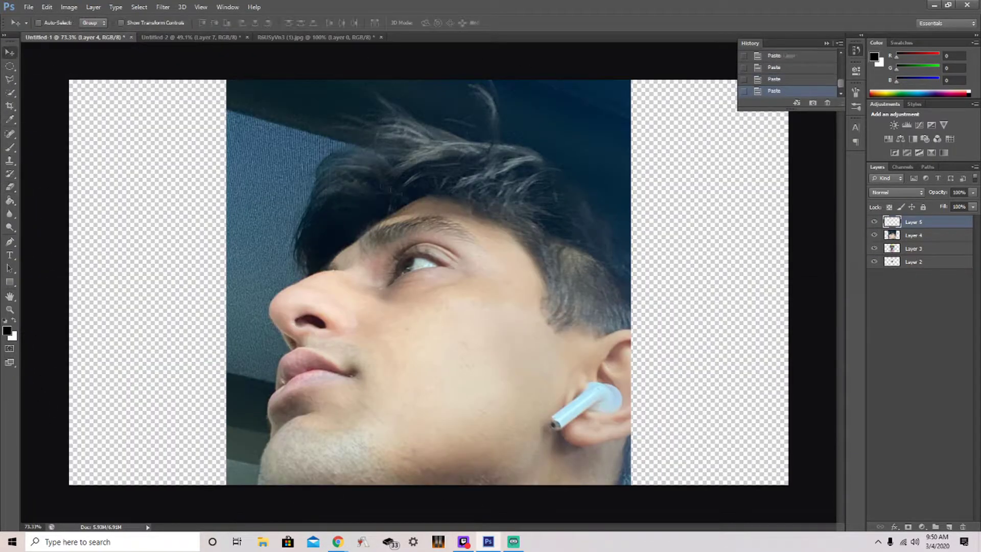
mouse_move(440, 255)
mouse_down()
mouse_move(273, 271)
mouse_move(299, 271)
mouse_up()
key(ctrl+t)
key(Return)
key(e)
drag(225, 289, 332, 291)
drag(332, 227, 334, 289)
drag(212, 225, 238, 284)
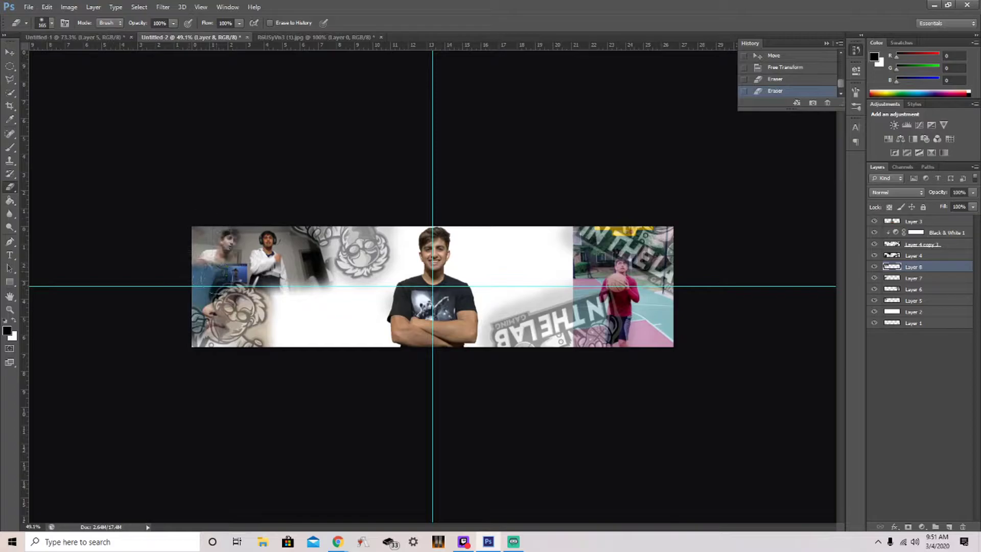
key(ctrl+shift+Tab)
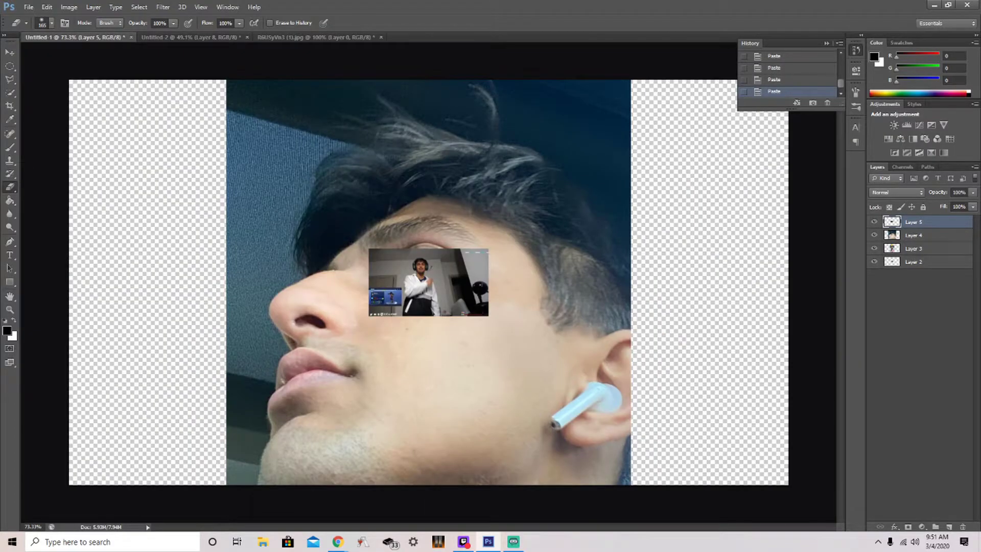
Step: Place the table photo right of centre, scaled down to about 73%
click(9, 53)
drag(430, 281, 482, 286)
key(ctrl+t)
drag(603, 180, 595, 233)
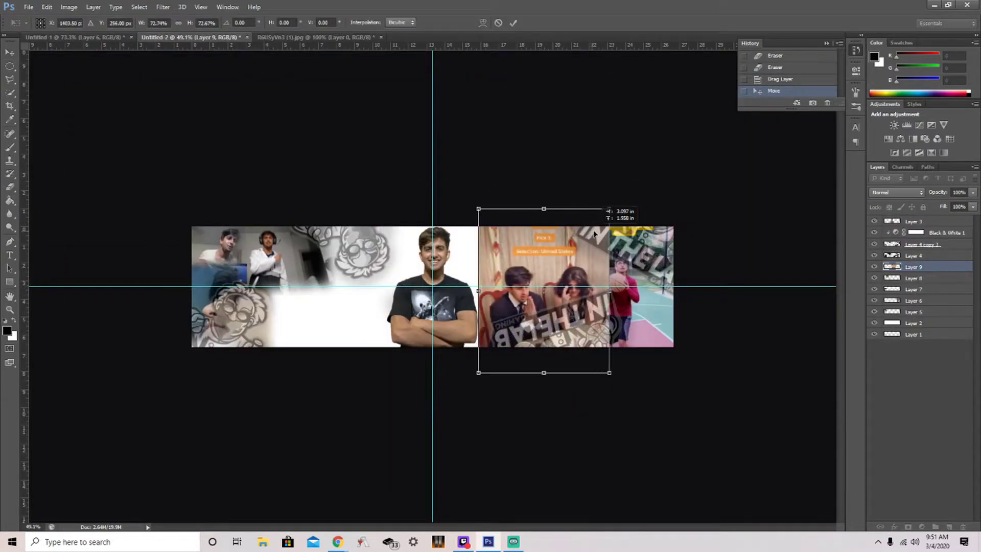
key(Return)
right_click(810, 299)
click(759, 204)
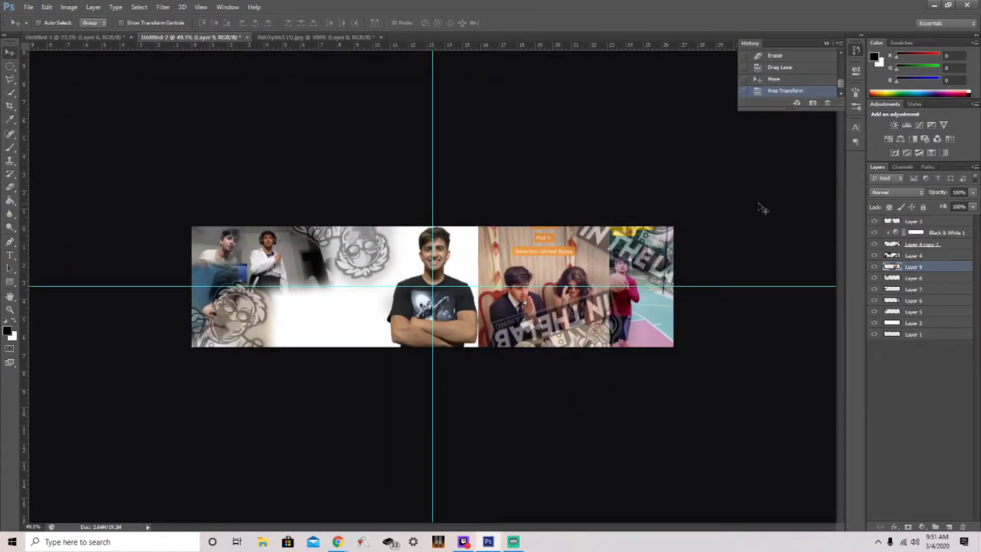
Step: Erase the table photo's edge where it meets the basketball photo
click(10, 187)
drag(611, 210, 592, 276)
click(268, 197)
click(10, 52)
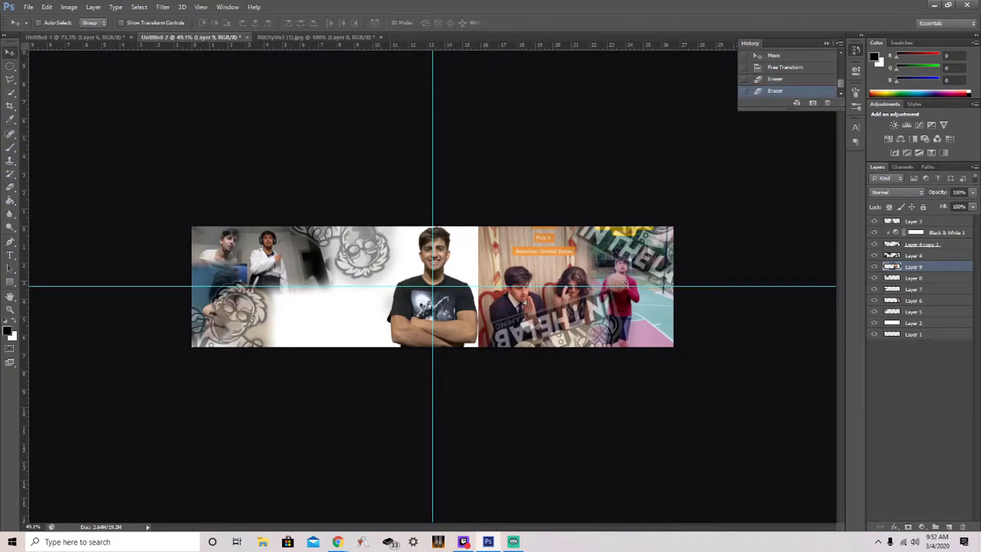
key(alt+Tab)
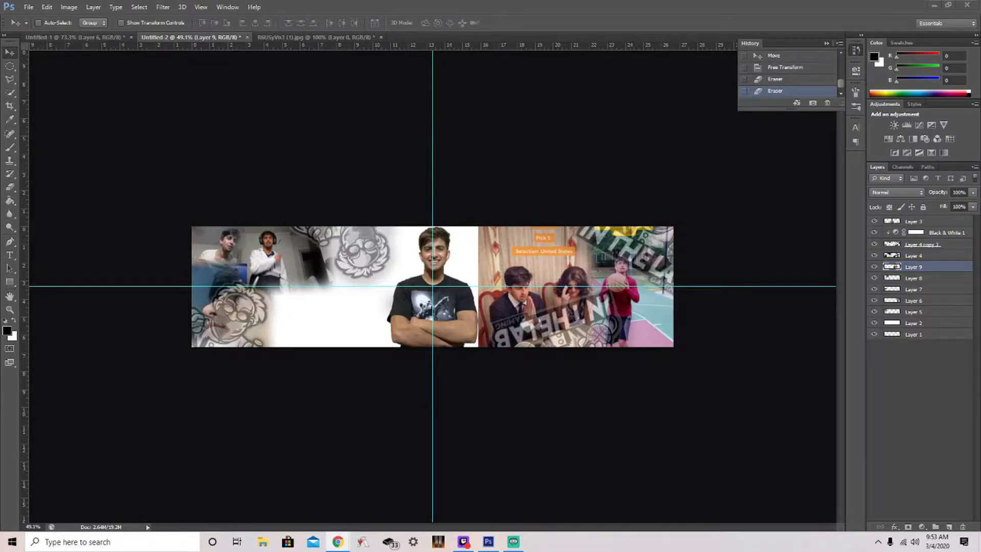
click(76, 37)
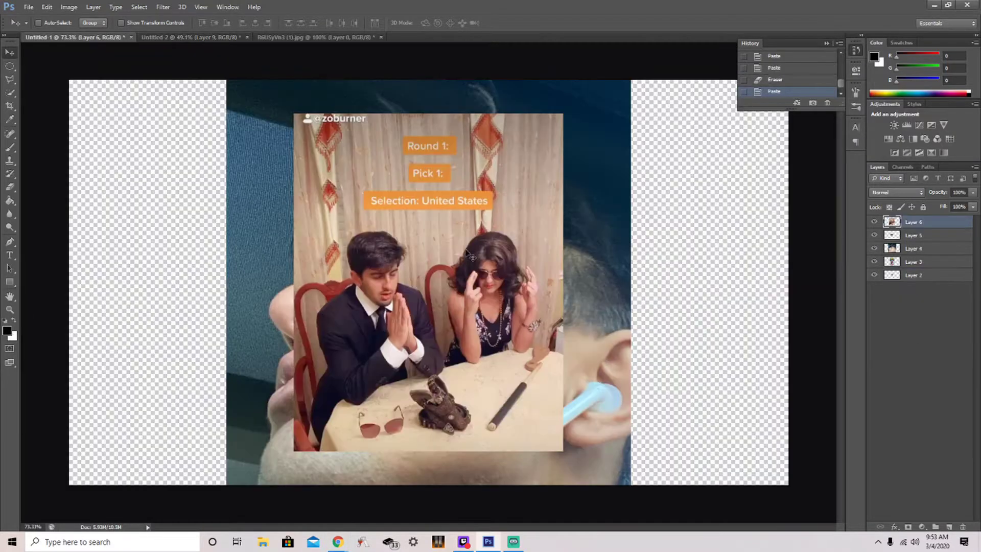
Step: Place the yellow DREAMERS shirt photo at lower left, enlarge it, erase its edges and nudge it left
drag(460, 281, 260, 322)
key(ctrl+t)
drag(303, 280, 333, 262)
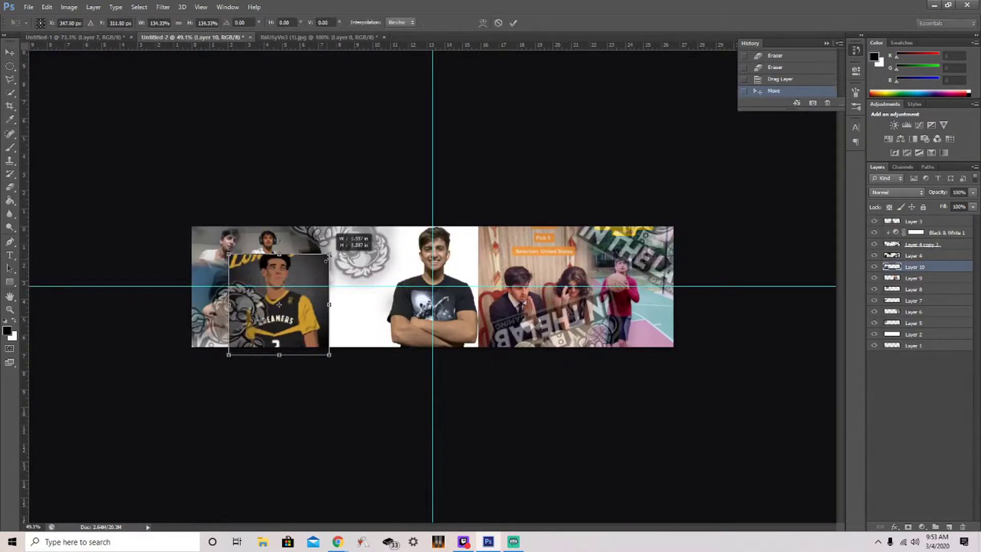
key(Return)
key(e)
drag(235, 268, 241, 306)
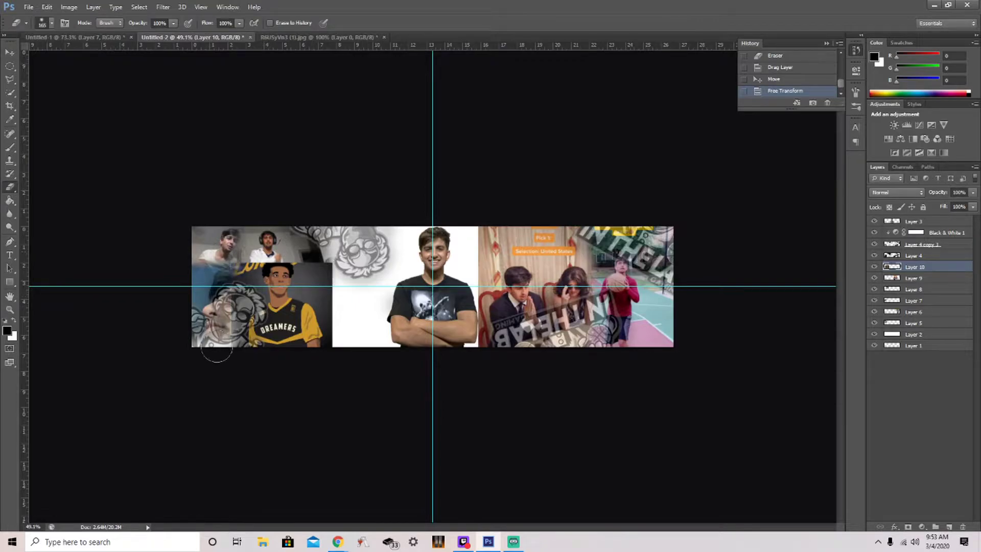
key(v)
key(Left)
key(shift+Left)
key(shift+Left)
key(shift+Left)
key(alt+Tab)
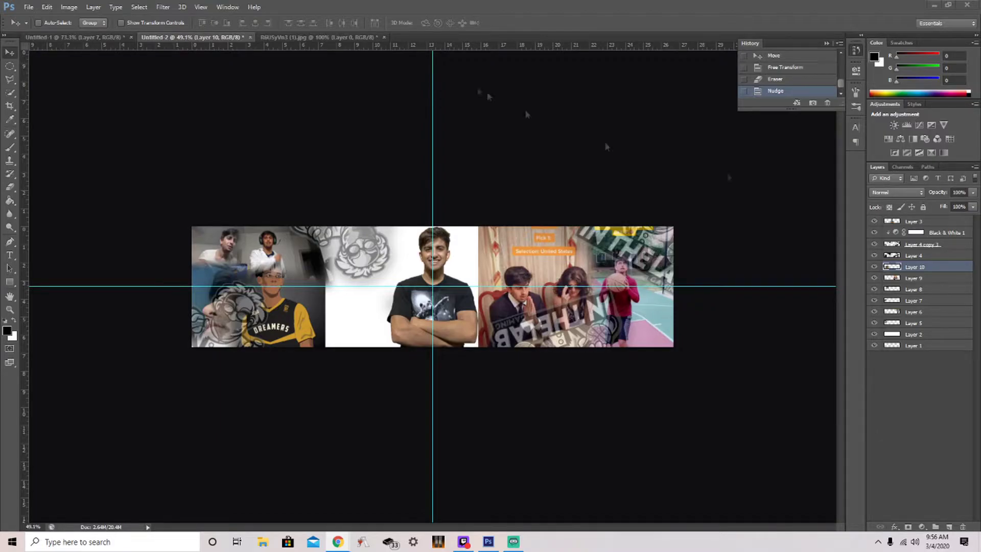
Step: Paste the IN THE LAB GAMING design into the banner and enlarge it to about 128.5%
key(ctrl+Tab)
key(ctrl+v)
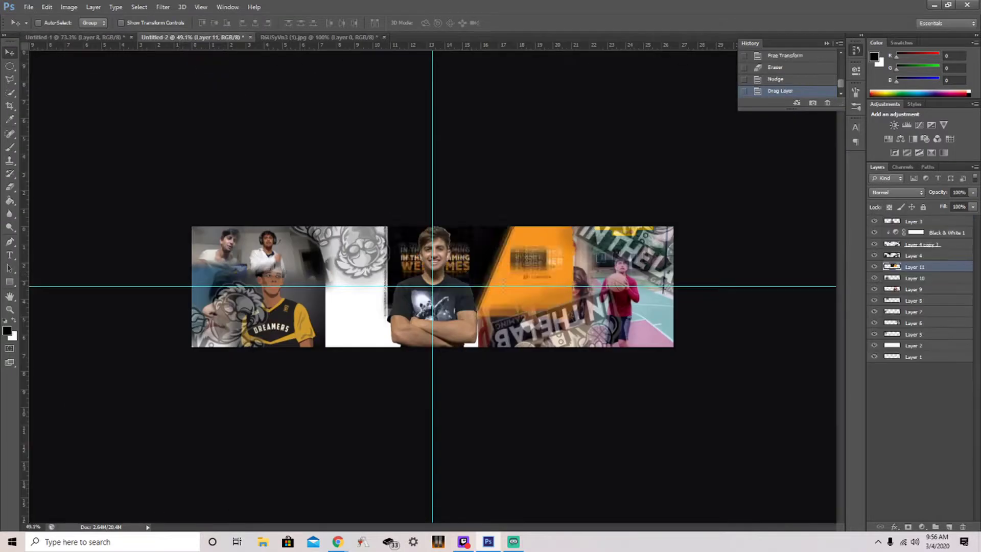
key(ctrl+t)
drag(483, 328, 533, 365)
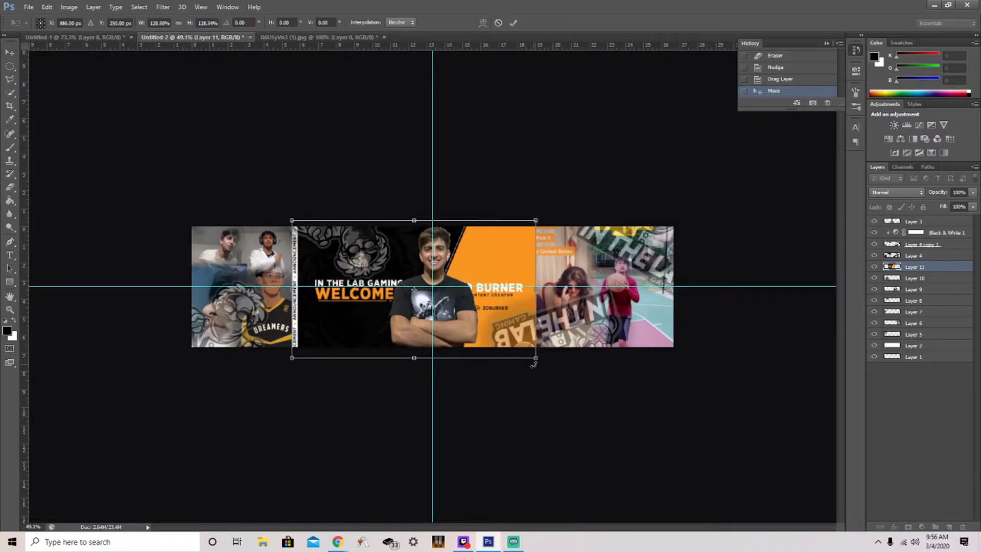
key(Return)
Step: Erase the design's left and right edges and nudge it behind the central portrait
key(e)
drag(528, 271, 492, 233)
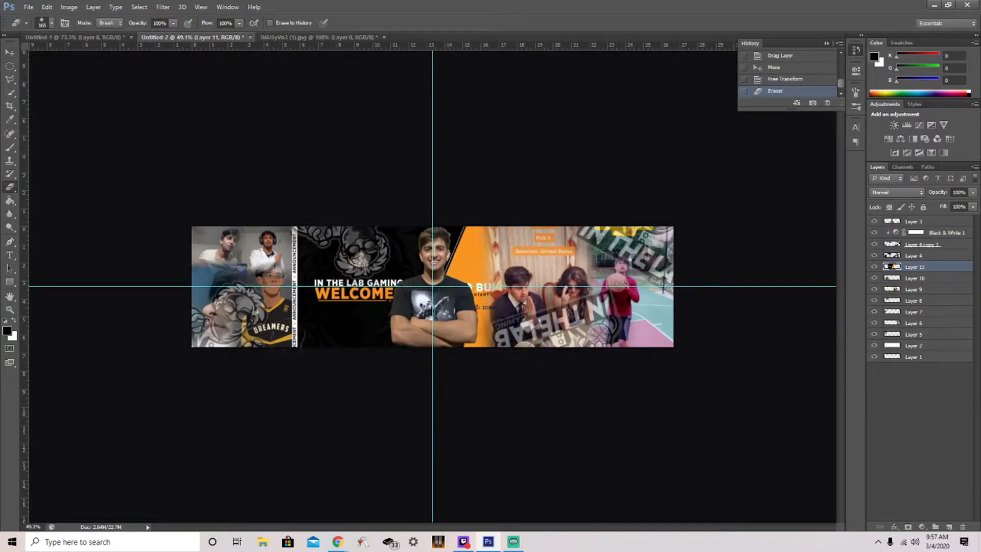
drag(307, 225, 332, 343)
scroll(520, 337, down, 2)
scroll(520, 336, up, 2)
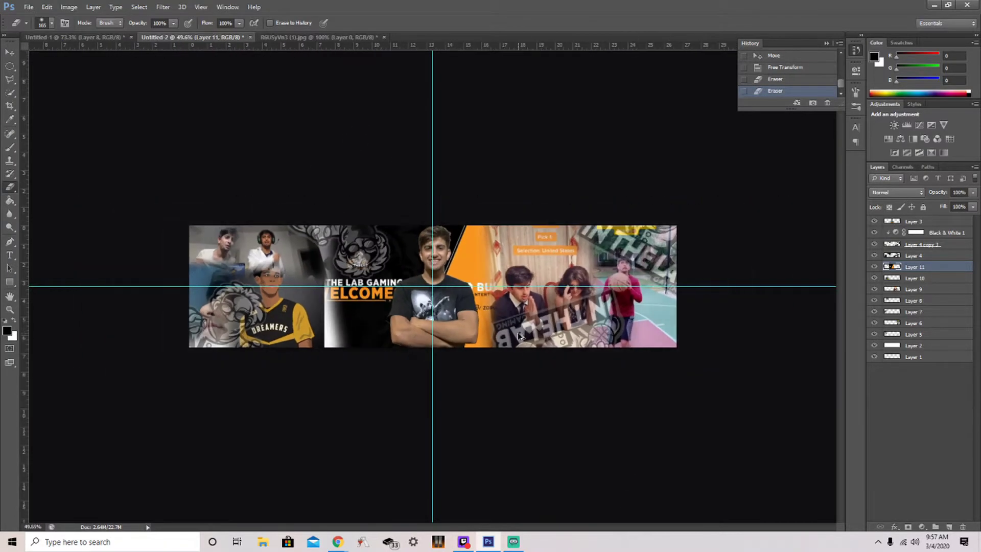
key(ctrl+alt+z)
key(ctrl+alt+z)
drag(527, 255, 527, 340)
drag(302, 228, 302, 347)
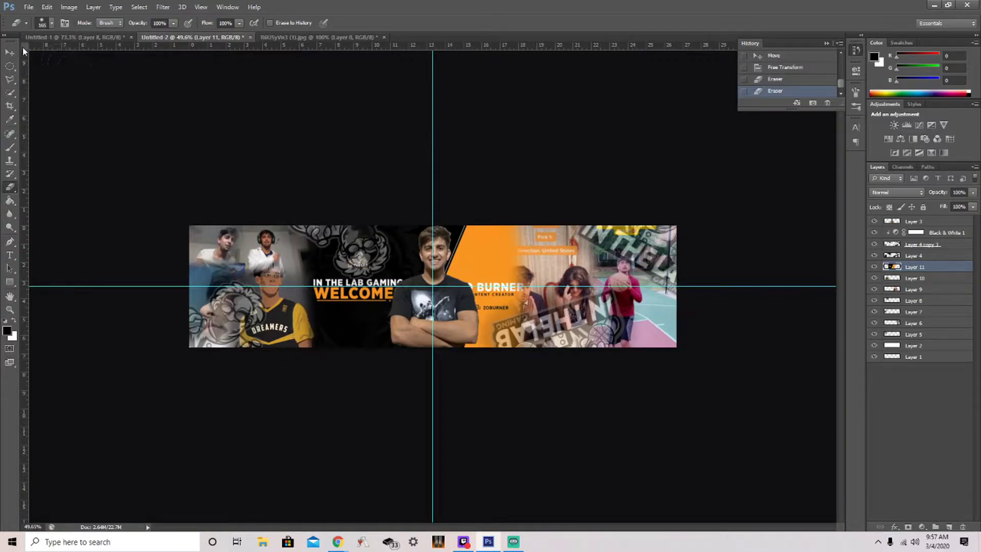
key(v)
key(Left)
key(Left)
key(Left)
scroll(395, 286, down, 3)
scroll(395, 286, up, 4)
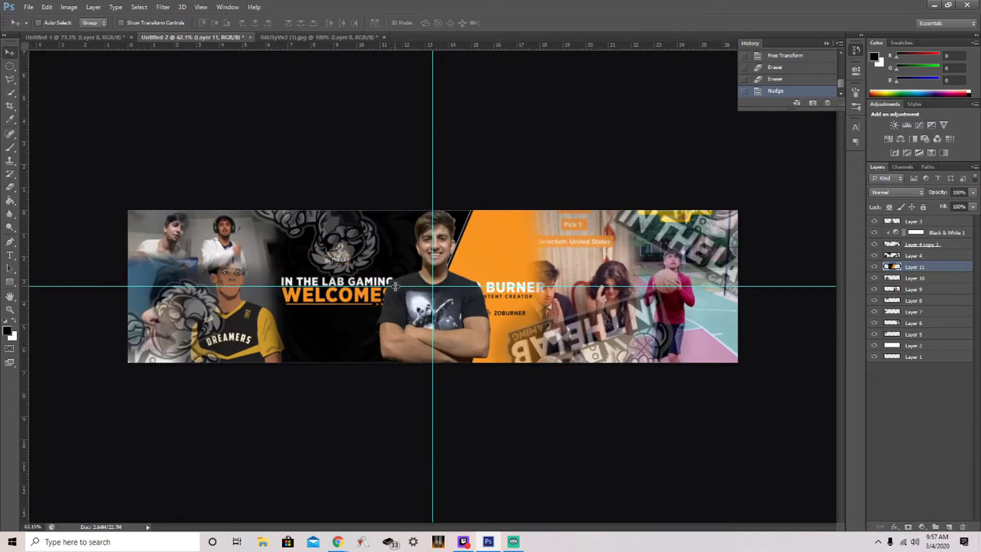
Step: Merge photo Layers 4–11 into a single layer
shift+click(915, 256)
shift+click(915, 312)
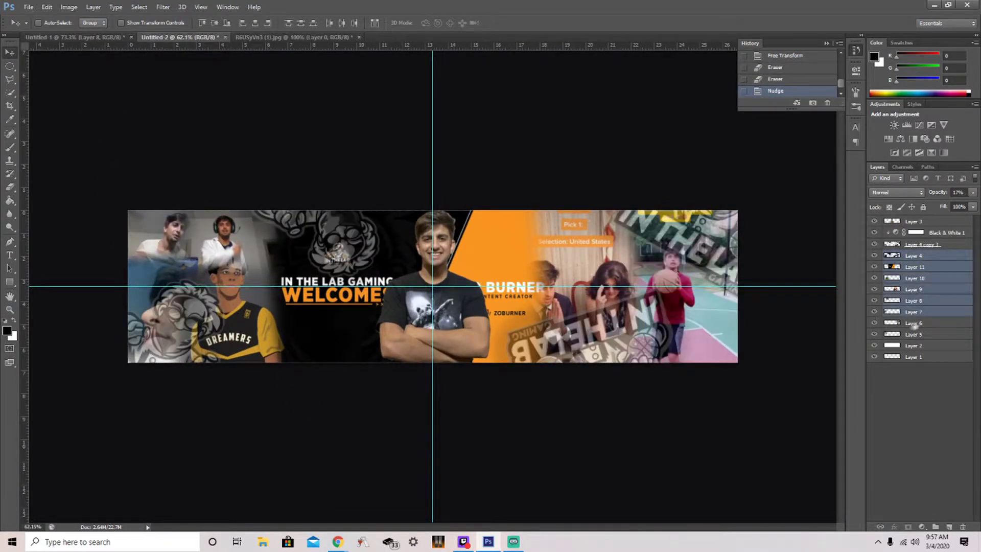
shift+click(915, 334)
right_click(925, 279)
click(807, 373)
right_click(925, 256)
Step: Rename the layers to bg layer, ml logos and burner
double_click(915, 255)
text(bg layer layer)
key(Return)
double_click(920, 244)
text(ml logos)
key(Return)
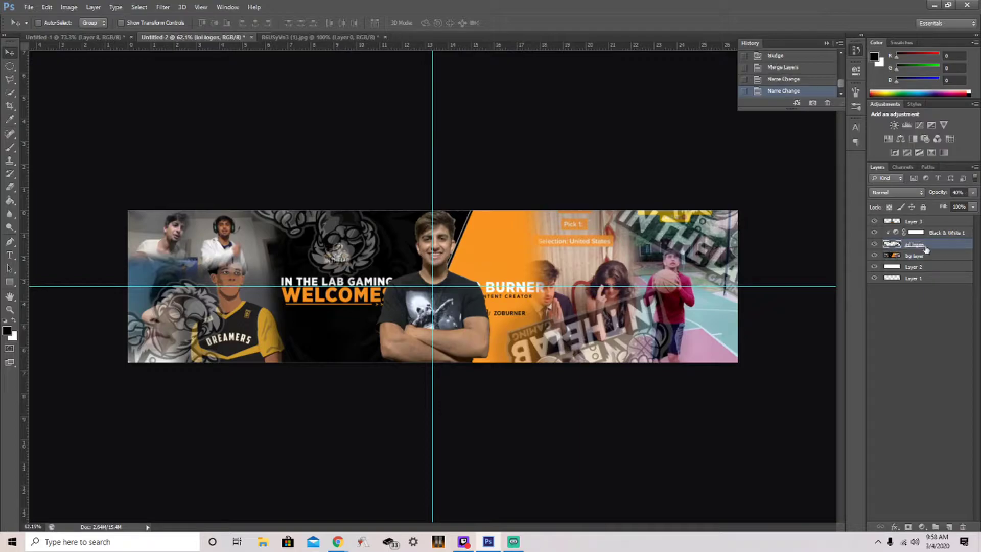
double_click(920, 221)
text(hurner)
key(Return)
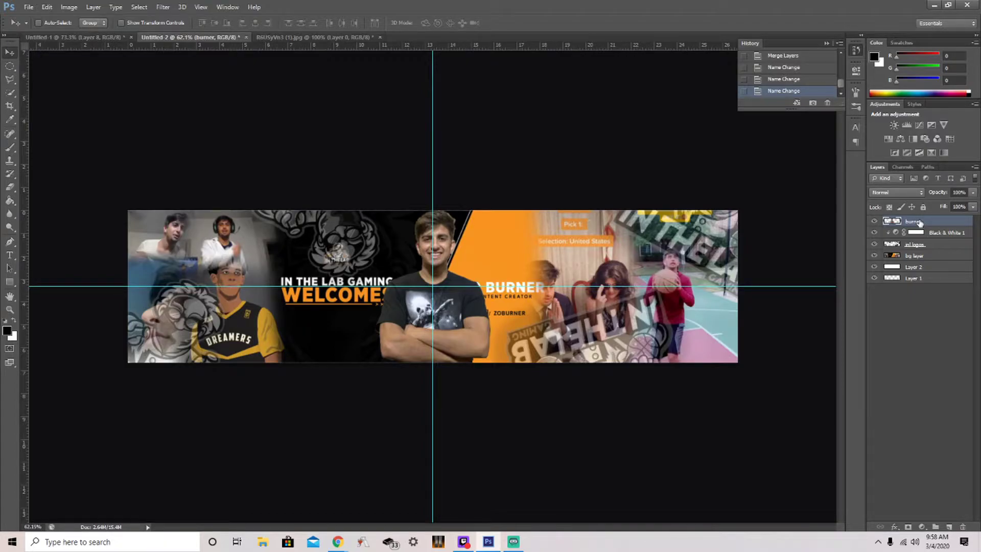
click(915, 255)
Step: Add a Black & White adjustment layer and lower bg layer opacity to 43%
click(923, 527)
click(909, 423)
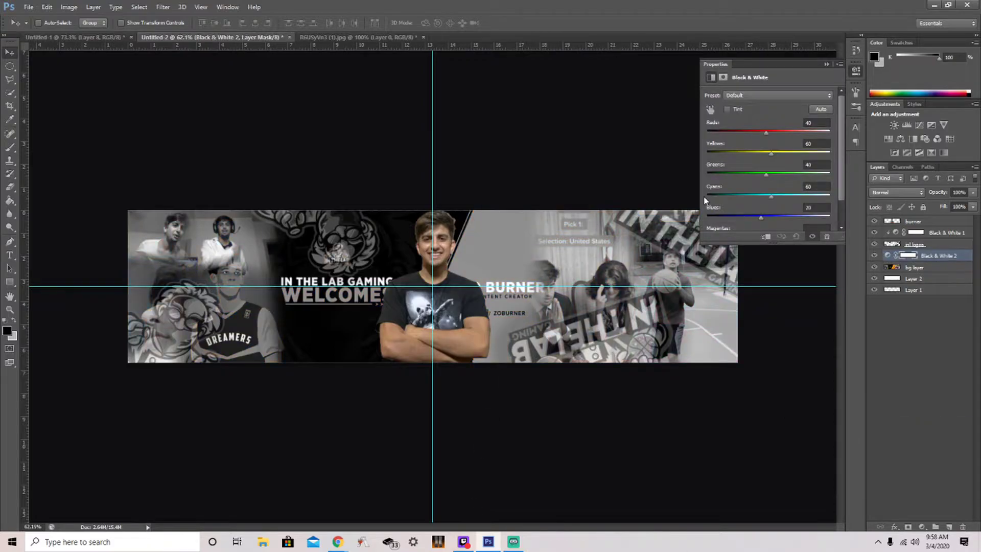
click(856, 70)
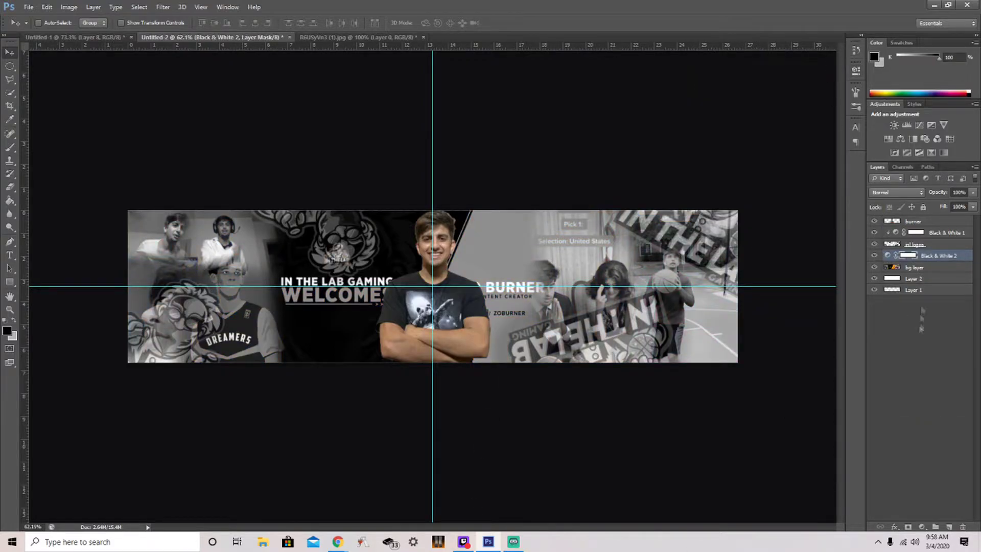
click(914, 267)
drag(646, 372, 383, 191)
scroll(472, 292, down, 2)
mouse_move(973, 196)
mouse_down()
mouse_move(945, 204)
mouse_move(949, 196)
mouse_up()
Step: Paint Layer 2 black across the banner, then white over it
click(913, 278)
click(10, 147)
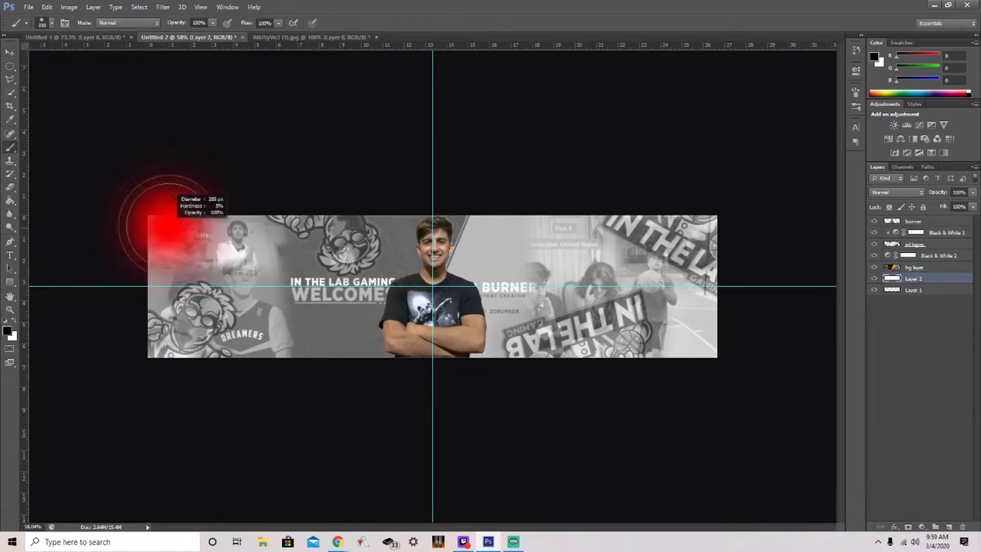
drag(168, 230, 715, 287)
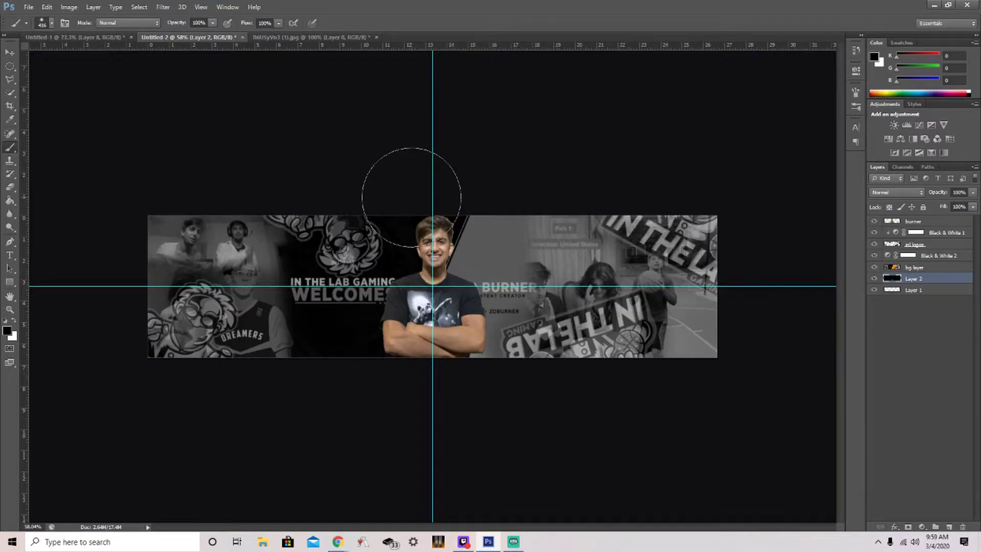
key(x)
drag(169, 287, 703, 354)
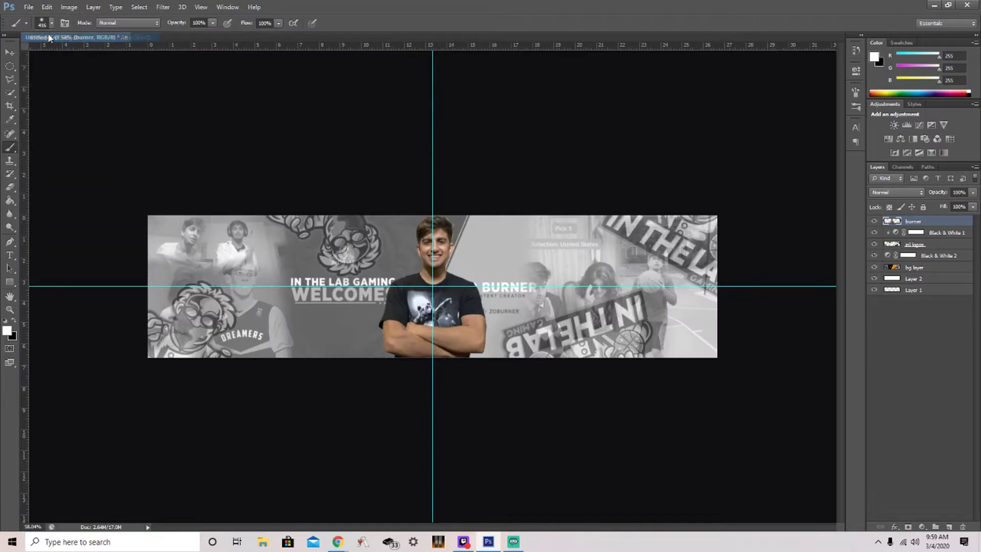
key(ctrl+o)
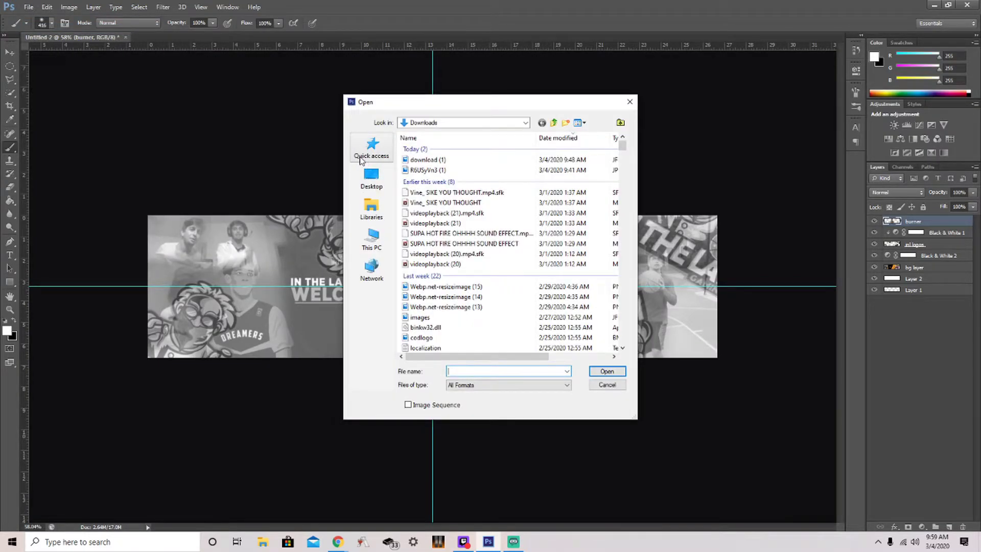
Step: Browse to the 25k gfc pack folder and open the BloodPack v1.psd file
click(371, 176)
scroll(460, 230, down, 5)
double_click(464, 317)
double_click(417, 159)
mouse_move(423, 148)
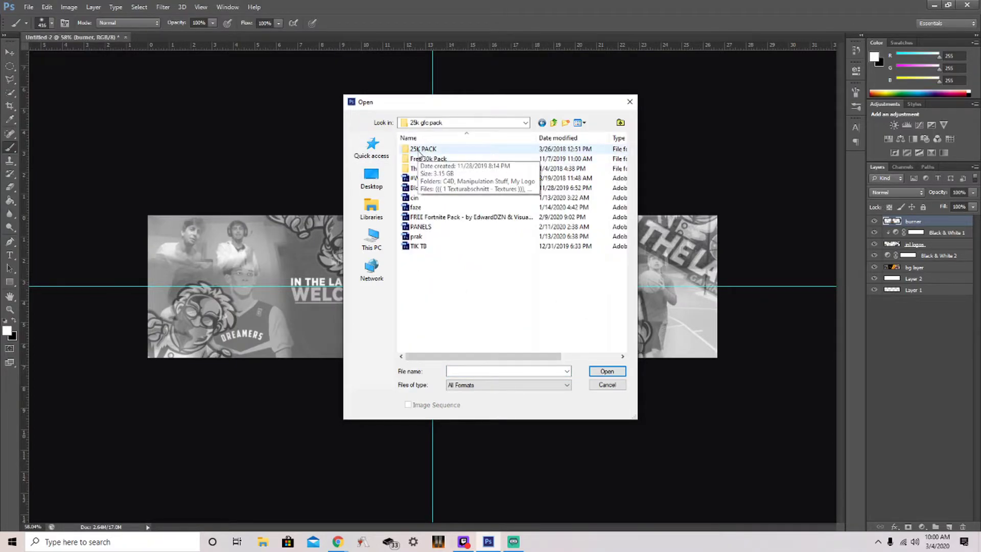
click(452, 218)
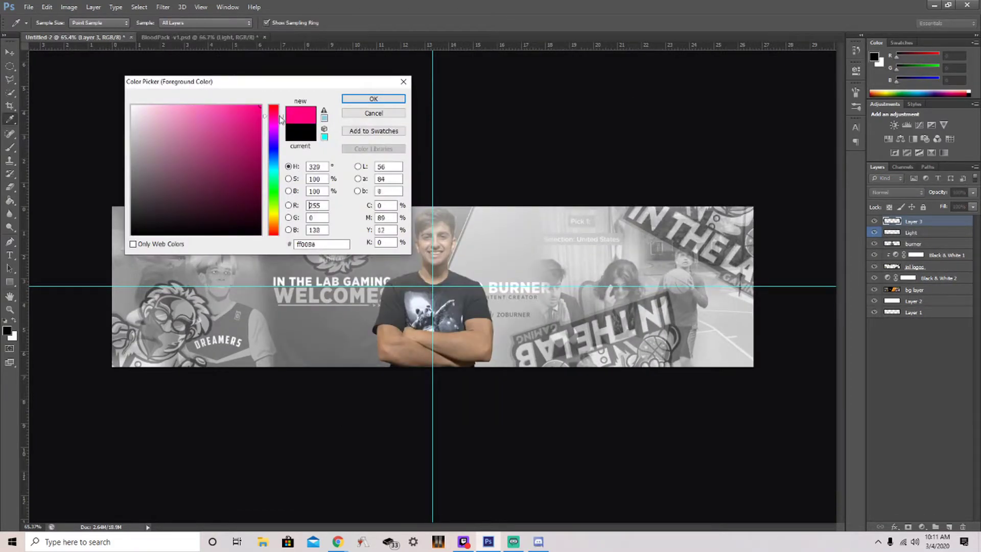
drag(280, 119, 281, 105)
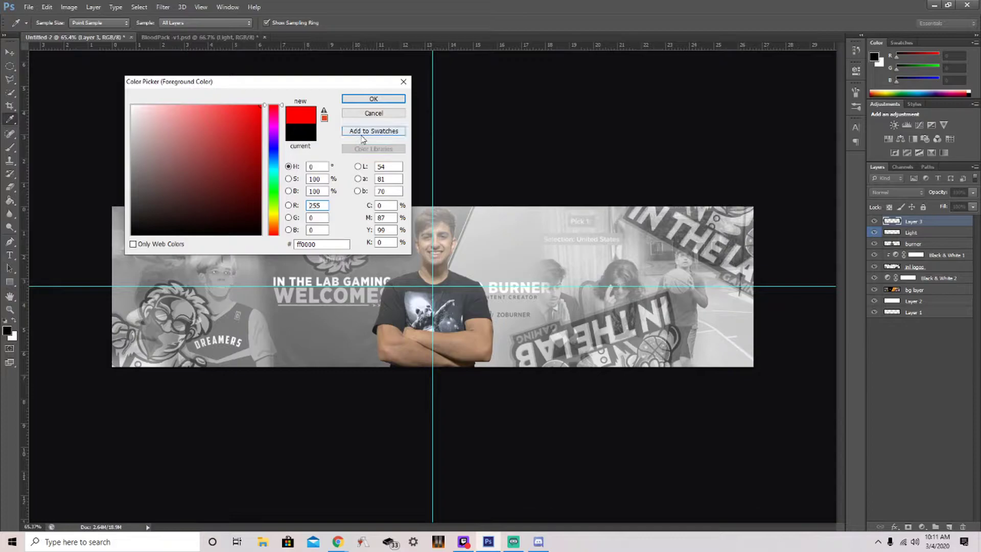
Step: Paint soft orange with a ~1440 px brush over the banner's right and centre
drag(274, 215, 274, 226)
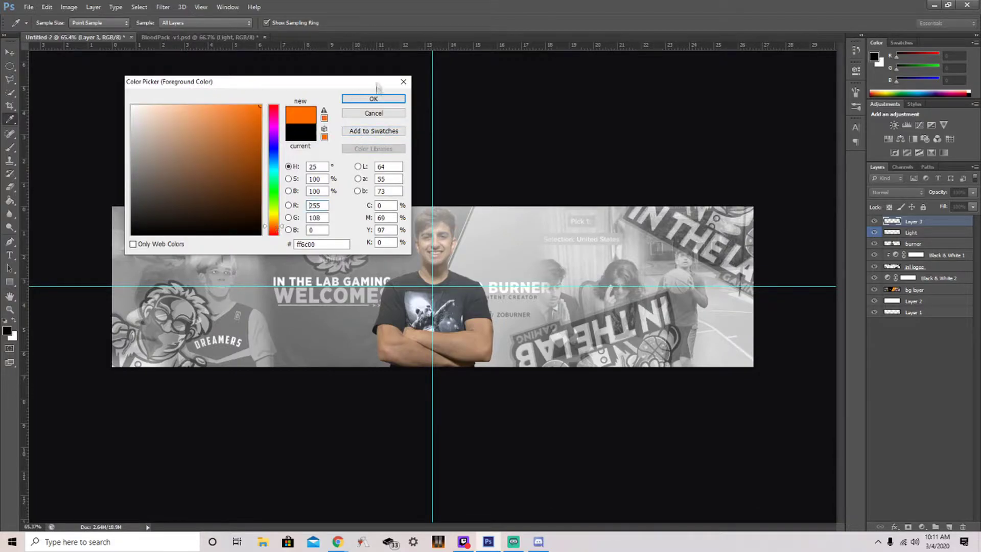
click(374, 99)
key(b)
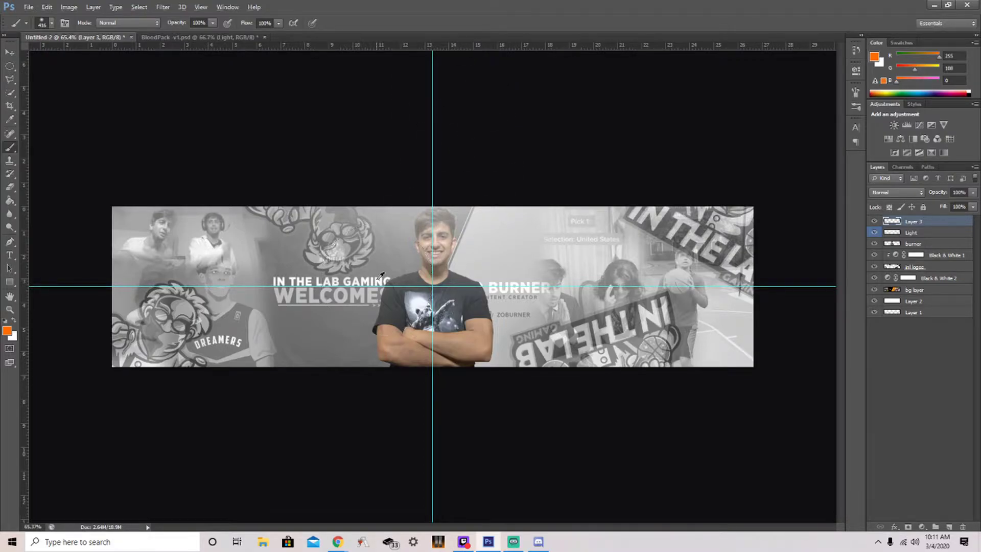
scroll(253, 127, down, 3)
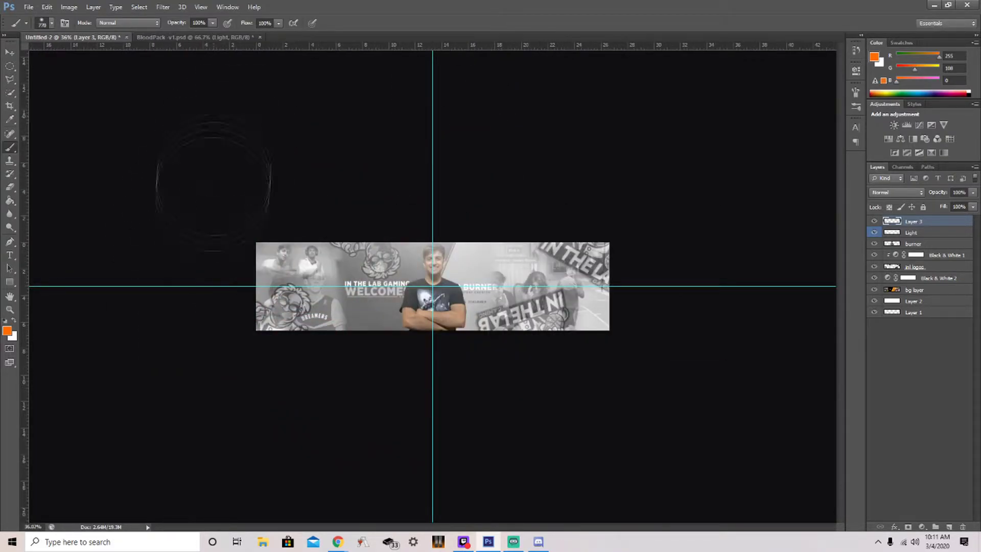
drag(414, 291, 481, 298)
scroll(480, 298, up, 1)
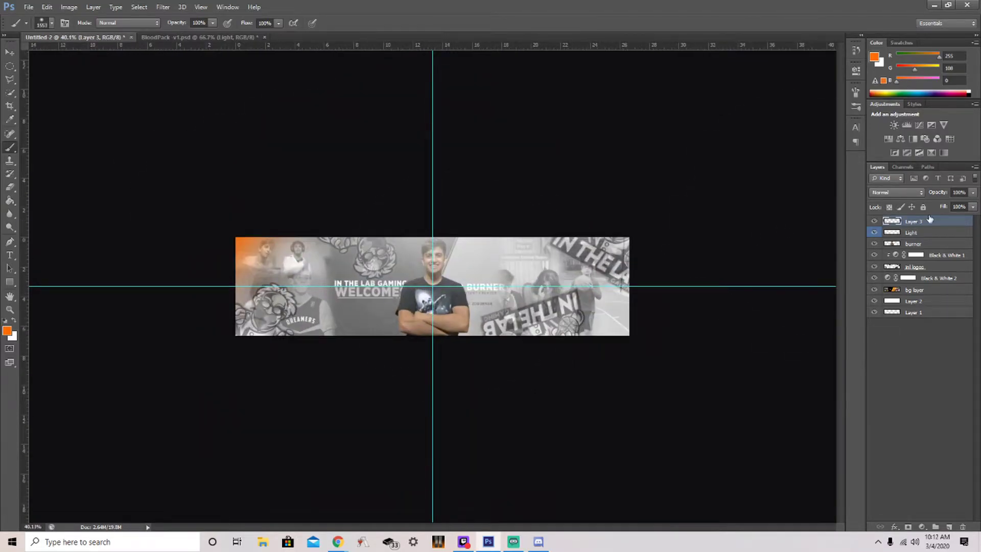
key(ctrl+z)
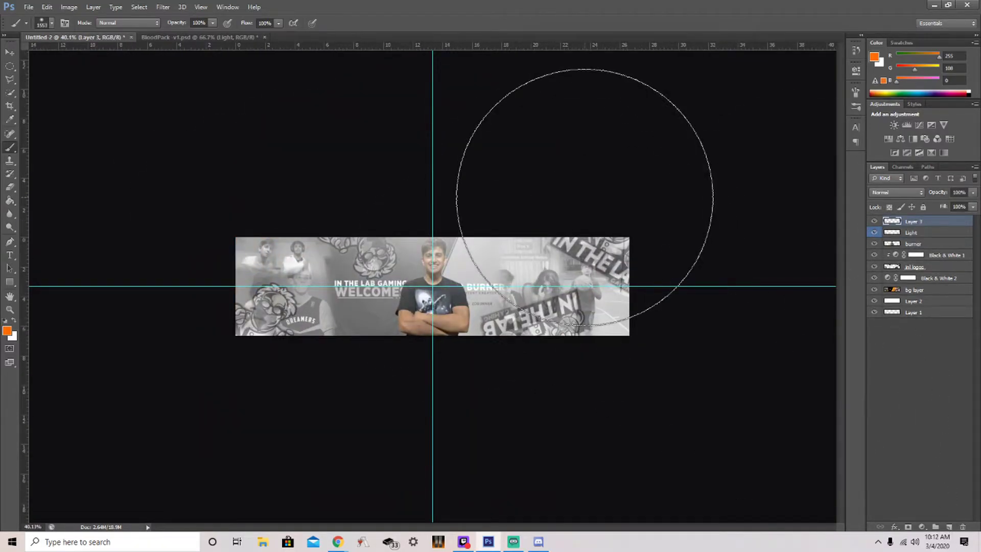
mouse_move(701, 416)
mouse_down()
mouse_move(478, 121)
mouse_move(263, 450)
mouse_up()
scroll(708, 276, up, 3)
scroll(708, 276, up, 2)
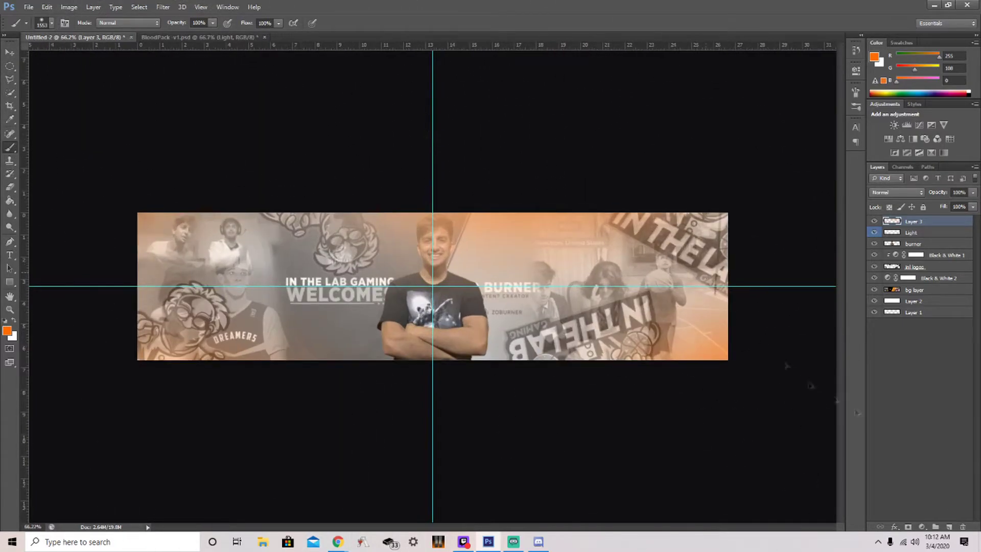
Step: Add a new layer, pick red, and fade the orange layers to 44% and 37% opacity
click(949, 527)
click(8, 330)
click(277, 234)
key(Return)
key(b)
scroll(307, 153, down, 2)
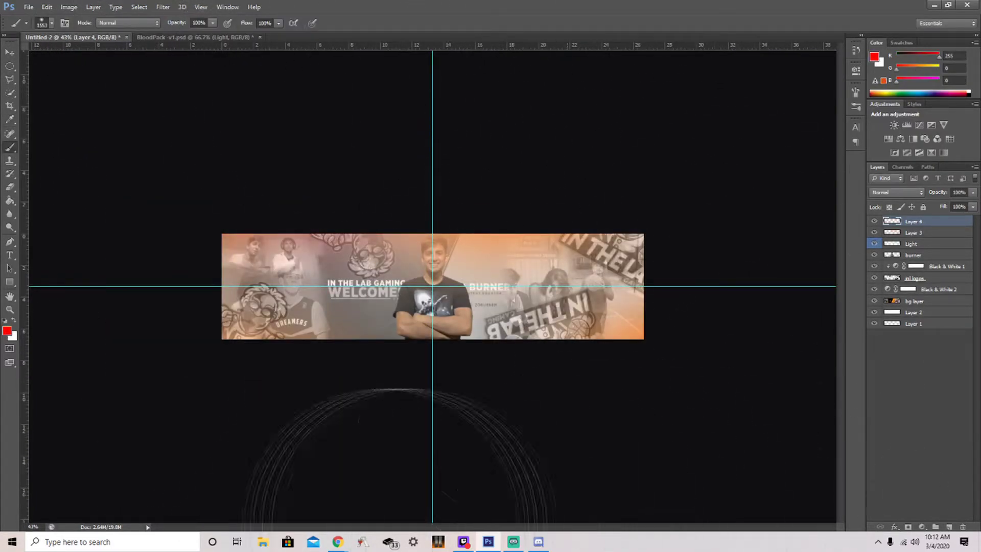
drag(973, 193, 944, 203)
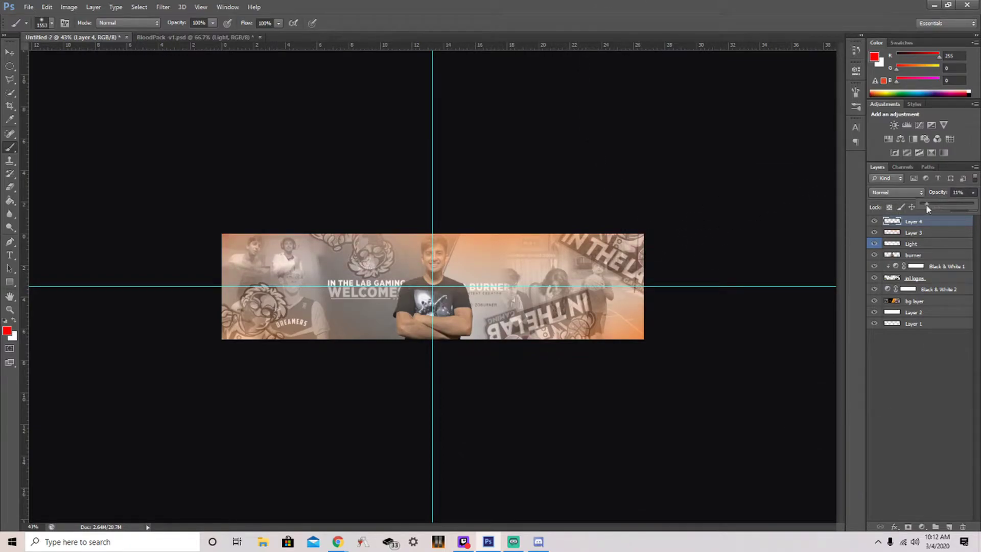
shift+click(925, 234)
drag(974, 193, 942, 206)
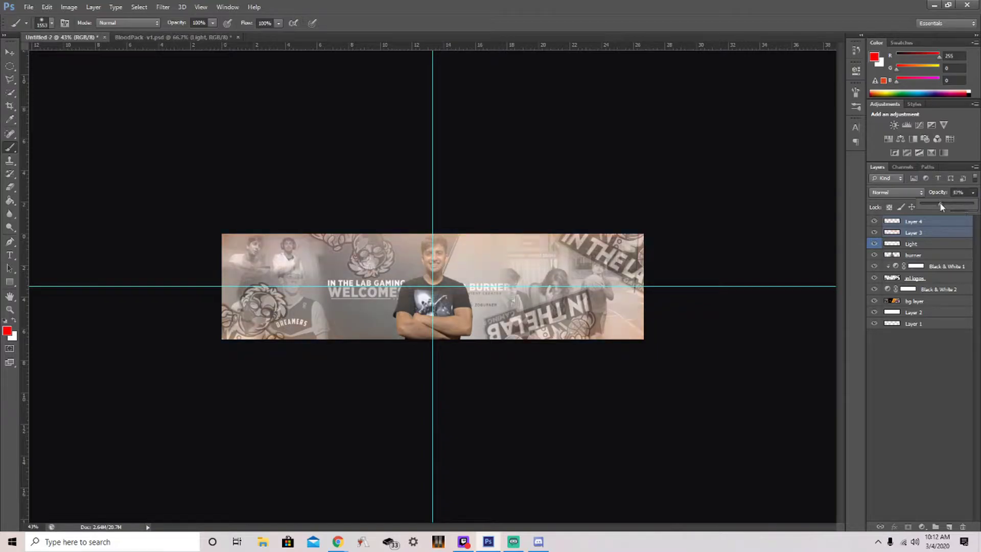
key(ctrl+plus)
click(933, 235)
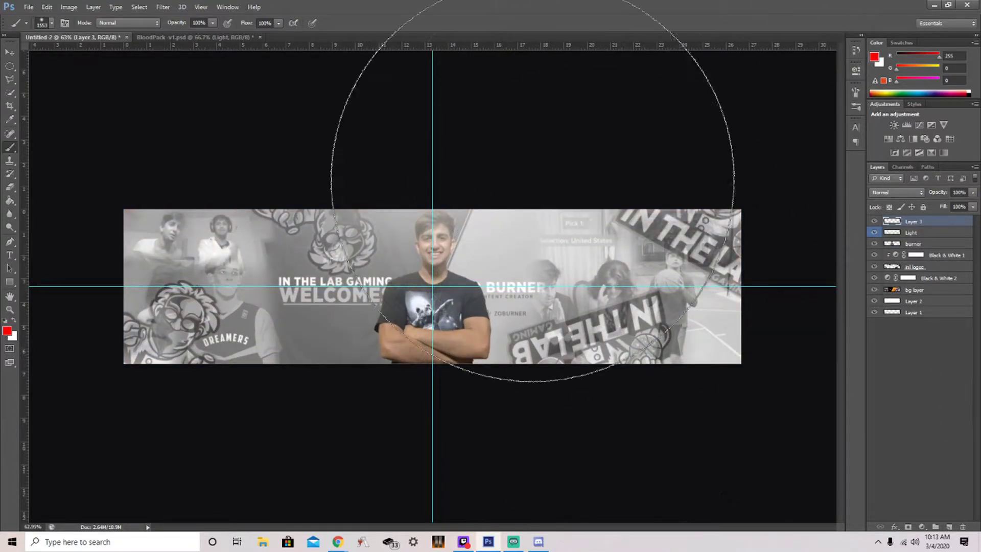
Step: Brush a soft red glow across the banner on Layer 3 at 73% opacity
scroll(562, 128, down, 3)
mouse_move(600, 99)
mouse_down()
mouse_move(318, 470)
mouse_move(537, 77)
mouse_up()
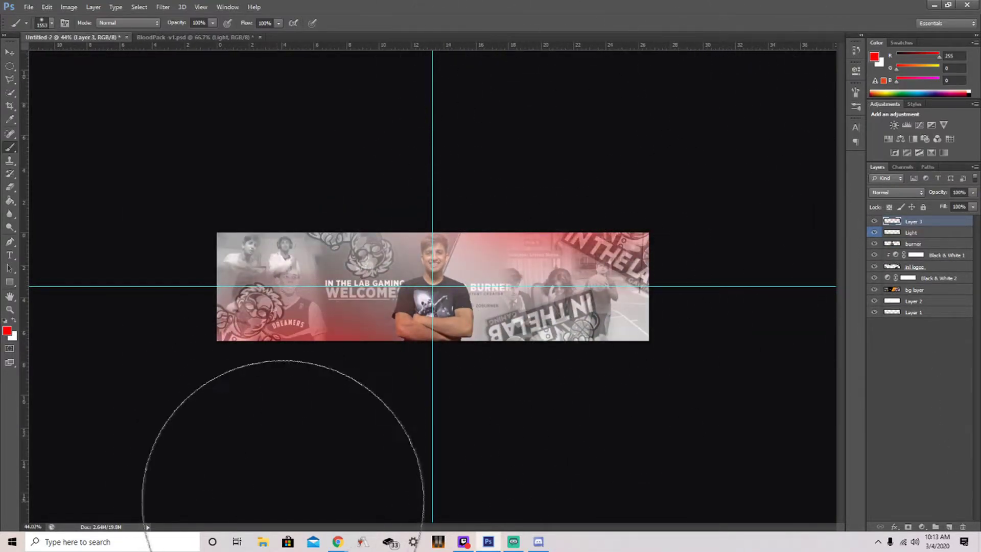
scroll(665, 77, up, 1)
scroll(669, 76, up, 2)
scroll(618, 66, down, 2)
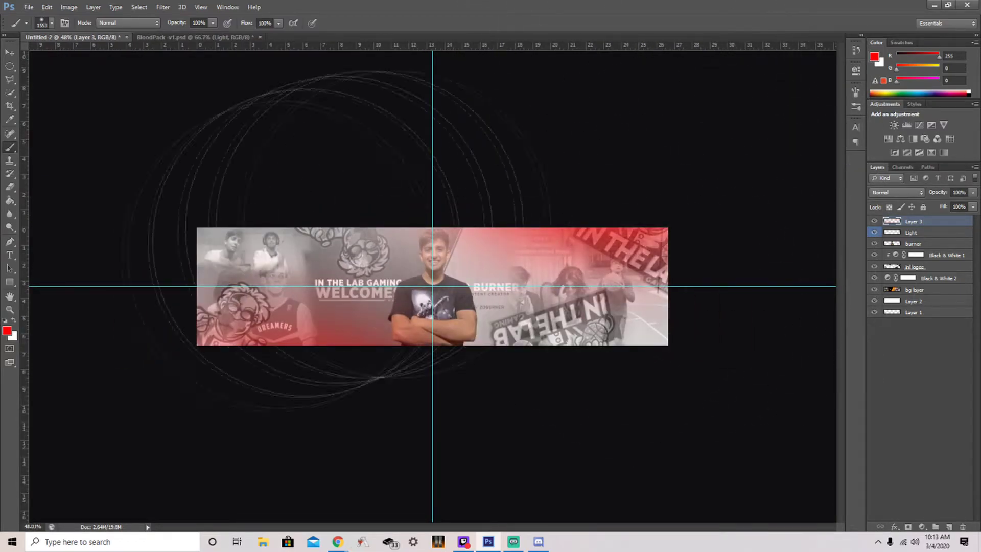
drag(163, 460, 562, 153)
scroll(562, 153, up, 1)
drag(973, 193, 956, 206)
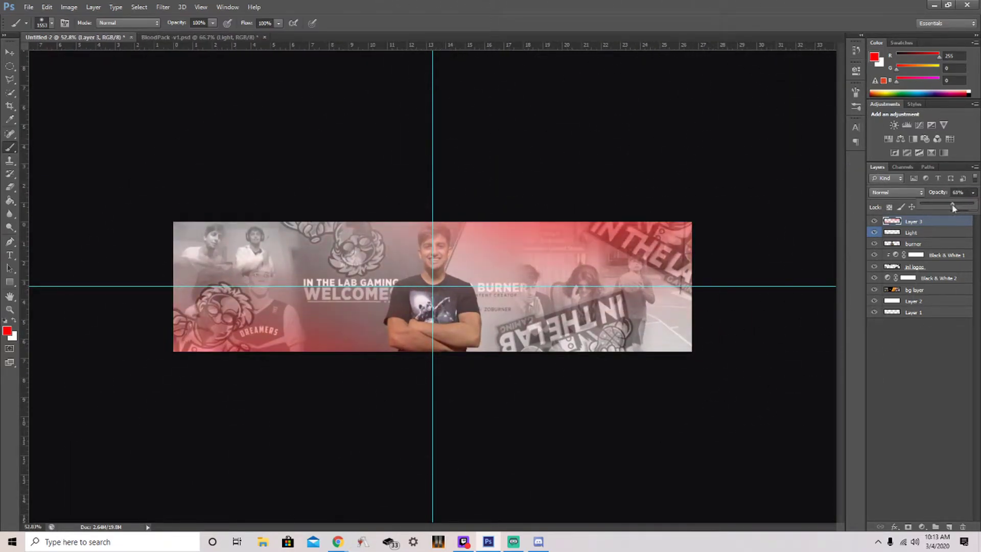
scroll(628, 197, down, 3)
scroll(601, 190, up, 3)
Step: Lower the bg layer's opacity to about 40%
click(9, 255)
click(915, 290)
drag(966, 204, 945, 211)
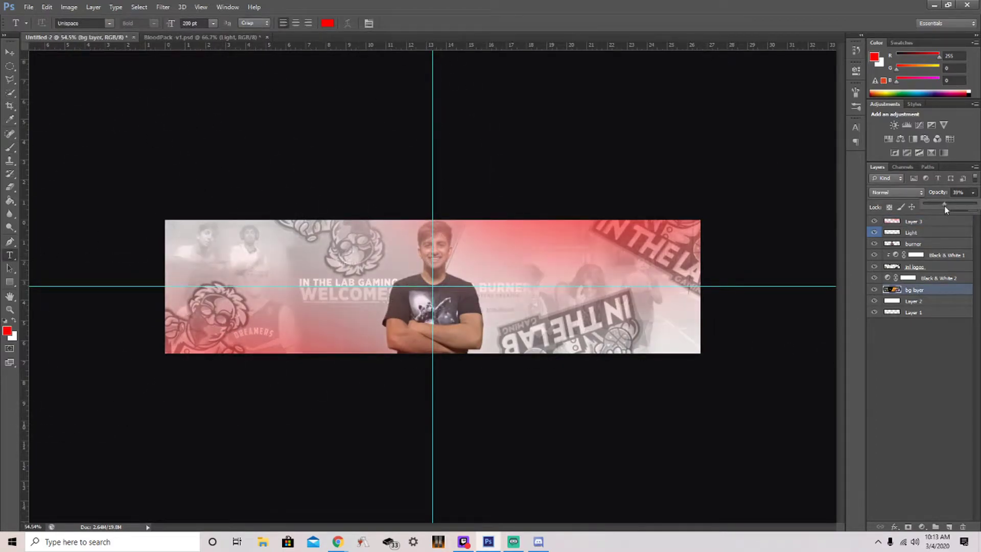
drag(264, 242, 620, 354)
Step: Type the red title 'ZO', raise its layer to the top, and set it to 200 pt
text(ZO)
drag(915, 290, 915, 221)
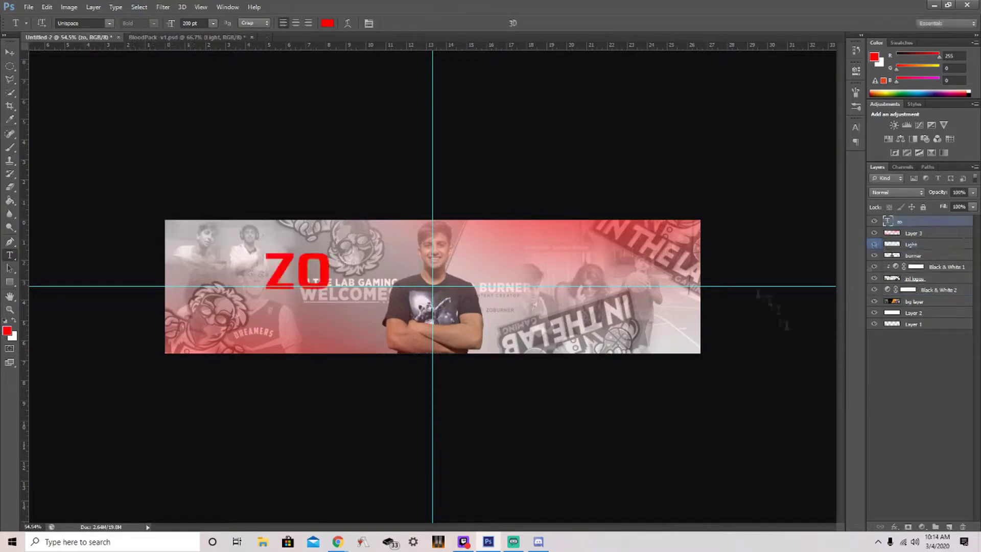
double_click(888, 220)
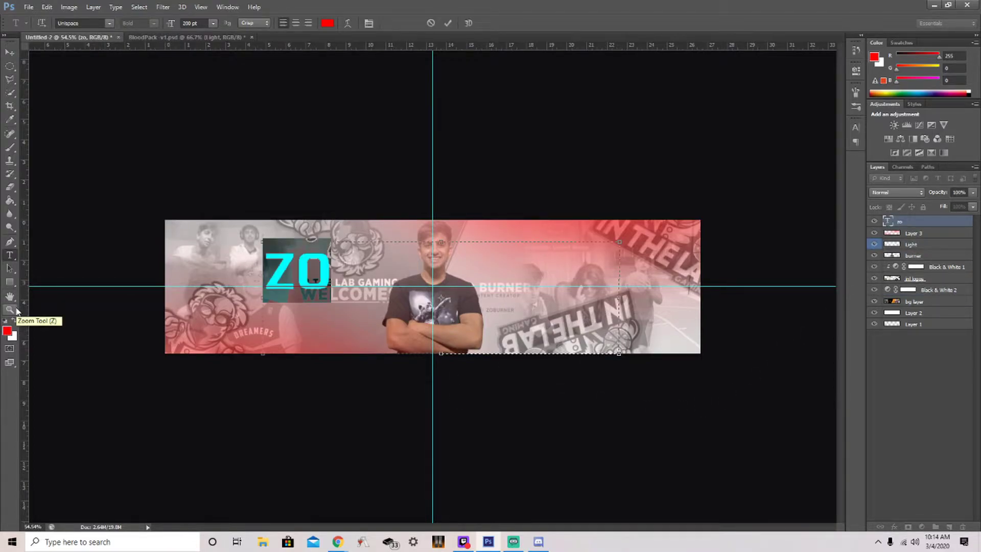
click(162, 25)
key(shift+Up)
key(shift+Up)
key(shift+Up)
key(shift+Up)
text(200)
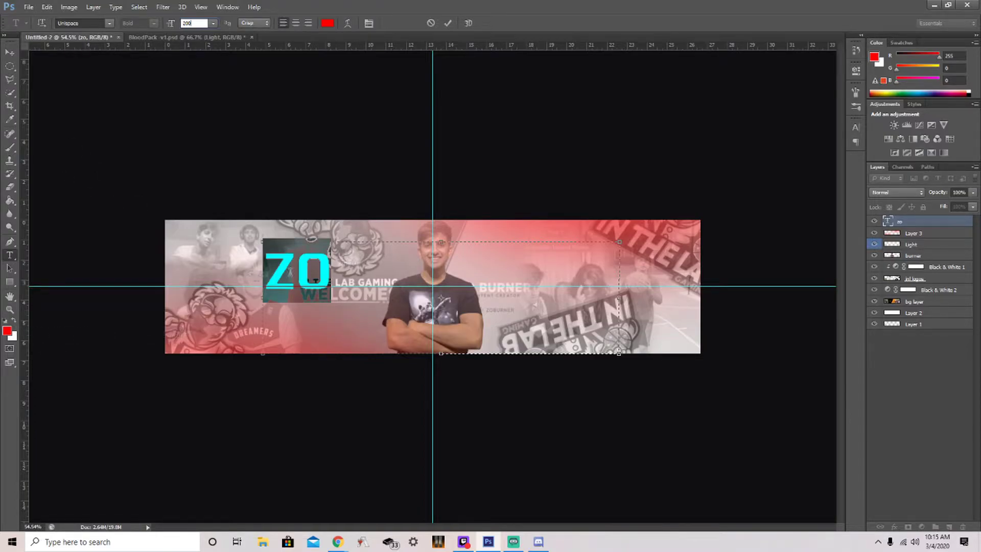
key(ctrl+Return)
Step: Give the zo layer the glossy red Styles preset and shift ZO right and down
key(v)
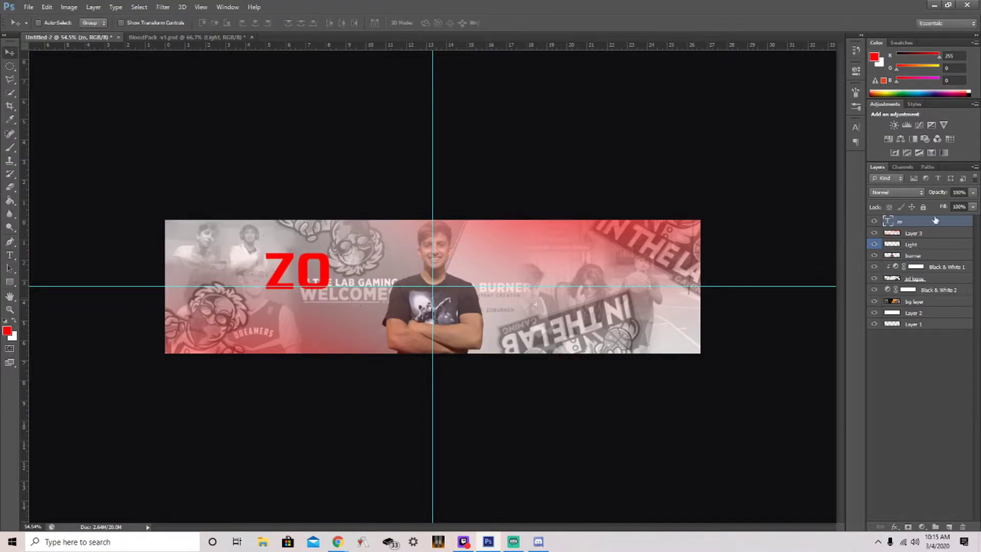
double_click(936, 220)
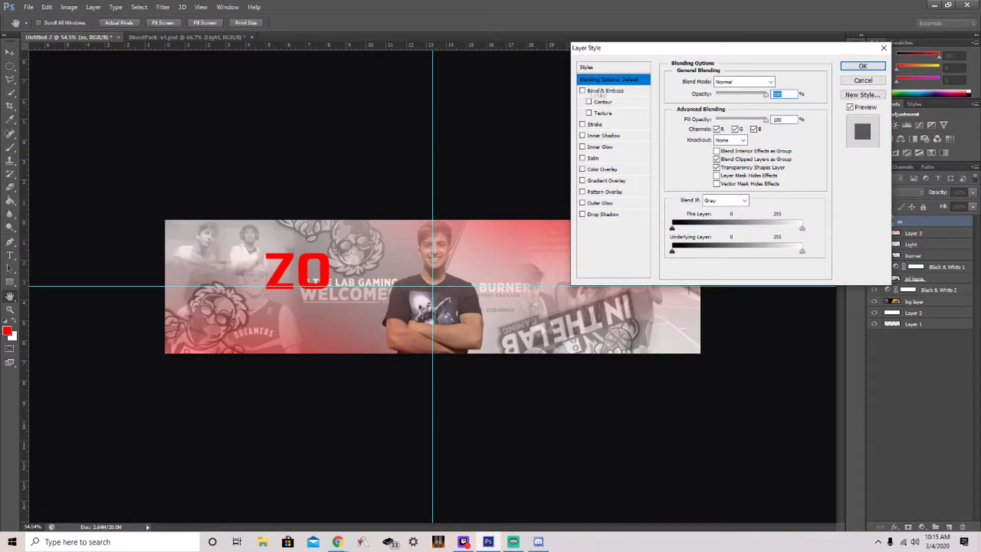
click(587, 68)
click(706, 190)
click(755, 190)
click(705, 191)
click(738, 125)
click(706, 190)
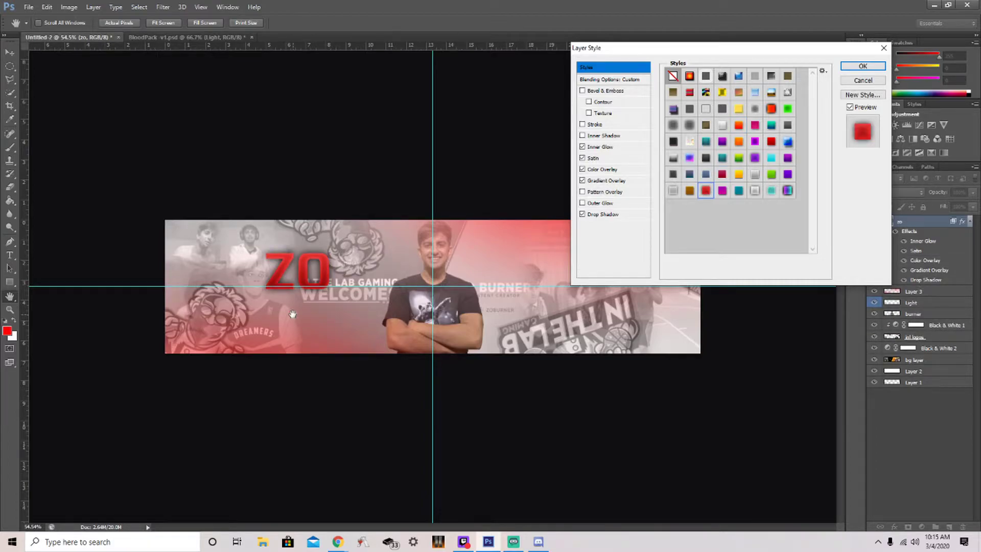
click(863, 66)
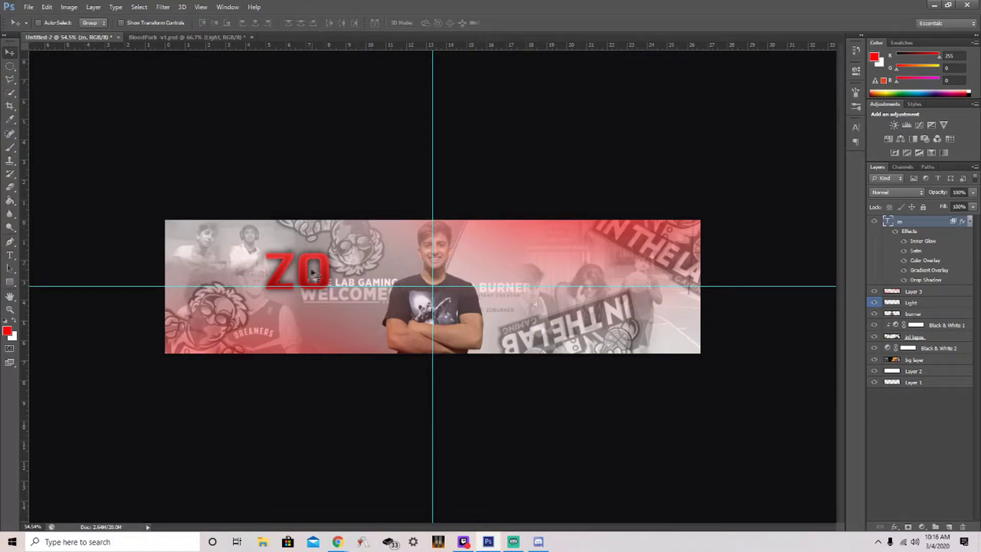
drag(311, 266, 380, 284)
Step: Move the ZO layer behind the person, nudge it left, and type 'burner' to the person's right
drag(907, 305, 907, 317)
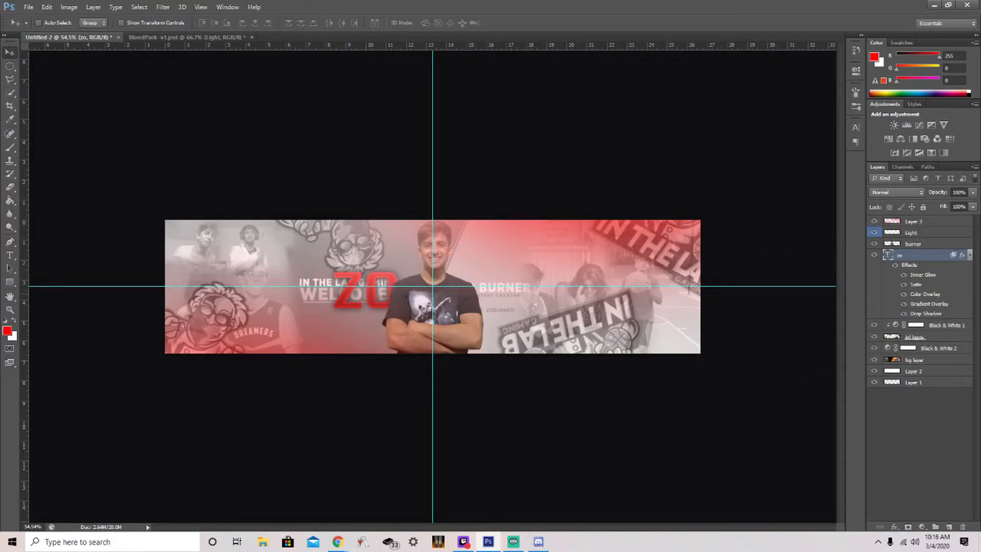
drag(372, 302, 368, 302)
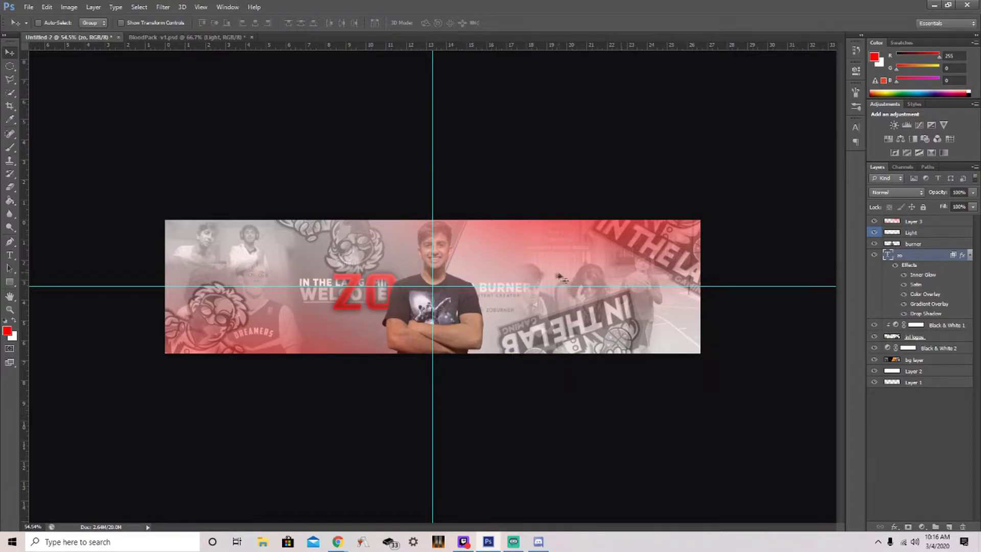
click(9, 255)
click(463, 327)
text(burner)
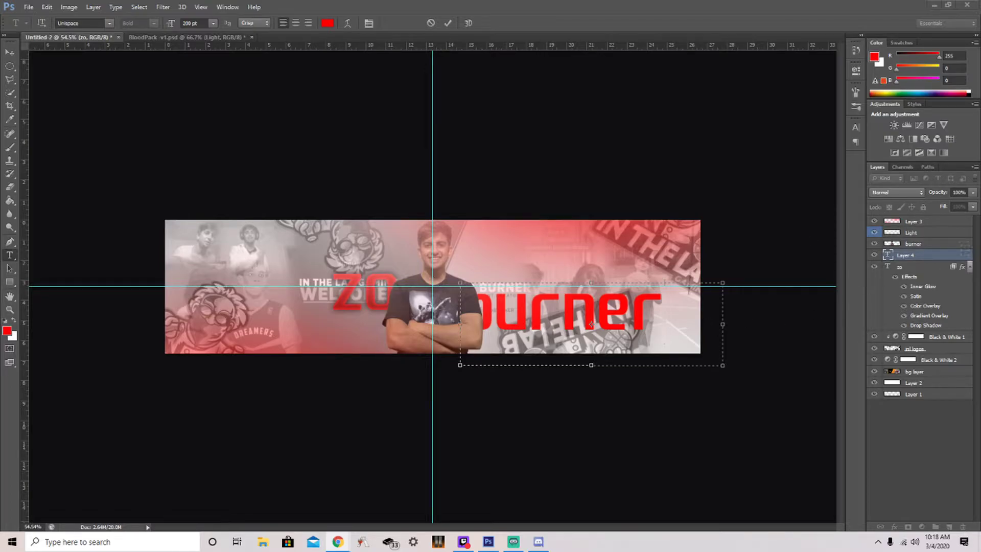
Step: Switch the ZO title to a new font
click(398, 296)
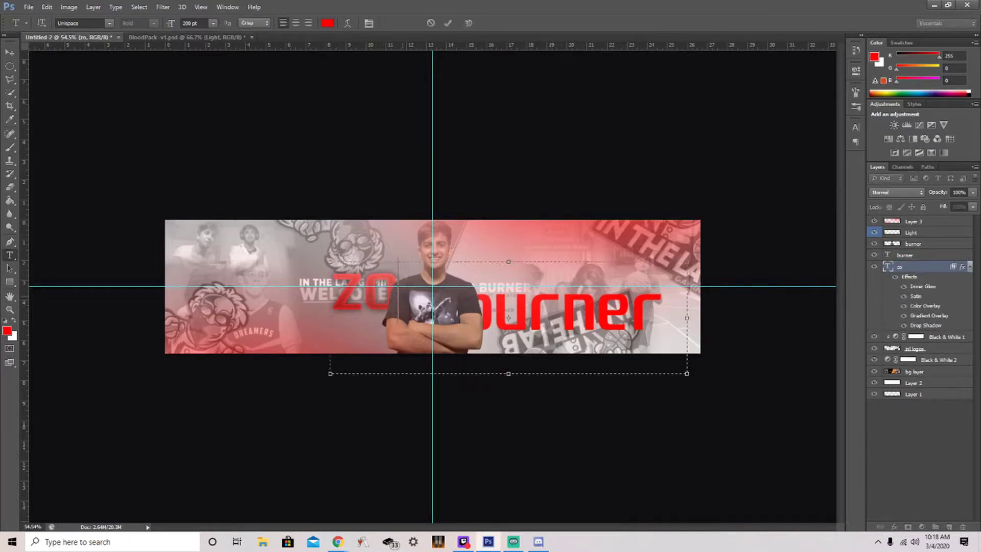
key(ctrl+a)
click(109, 23)
scroll(160, 160, up, 3)
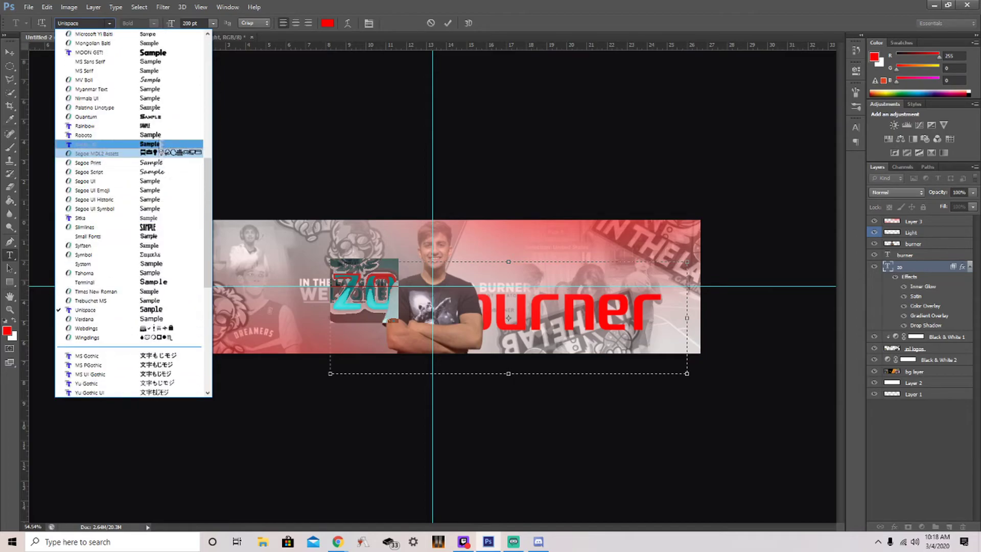
click(160, 162)
click(10, 52)
Step: Pick a different font for ZO and reposition it slightly lower
click(9, 255)
click(358, 294)
key(ctrl+a)
click(108, 23)
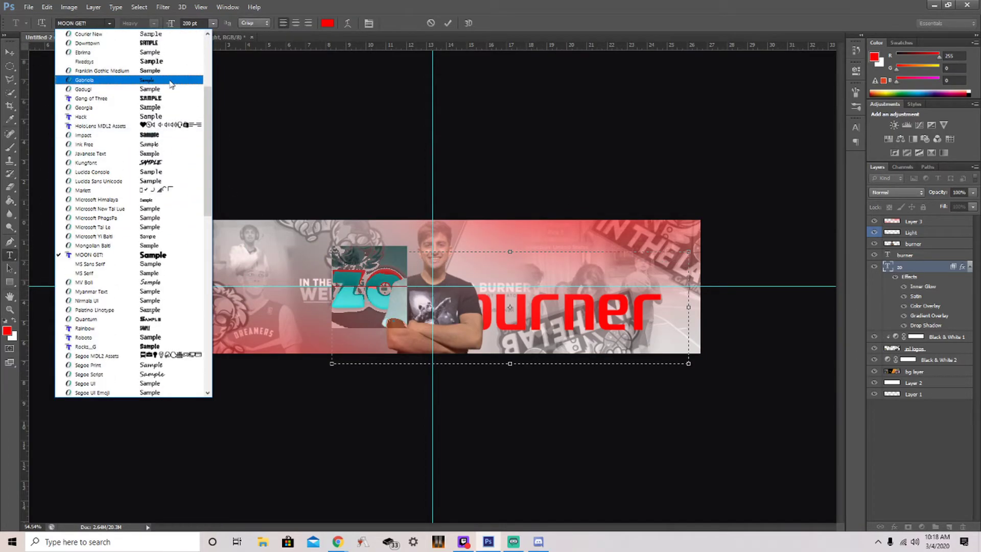
click(164, 105)
click(9, 52)
drag(383, 287, 388, 309)
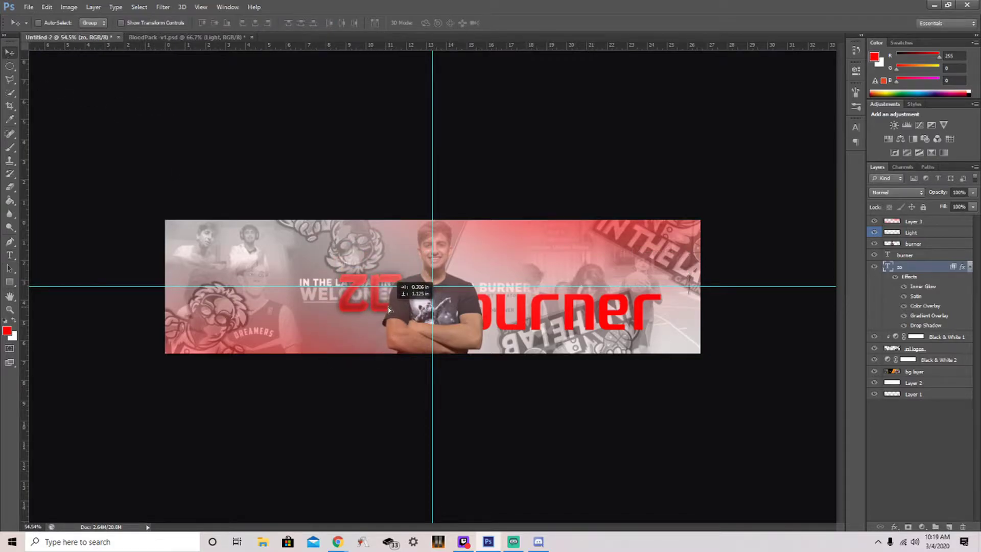
Step: Retype burner as uppercase 'BURNER' at 150 pt in a new font and move it down-left
double_click(888, 255)
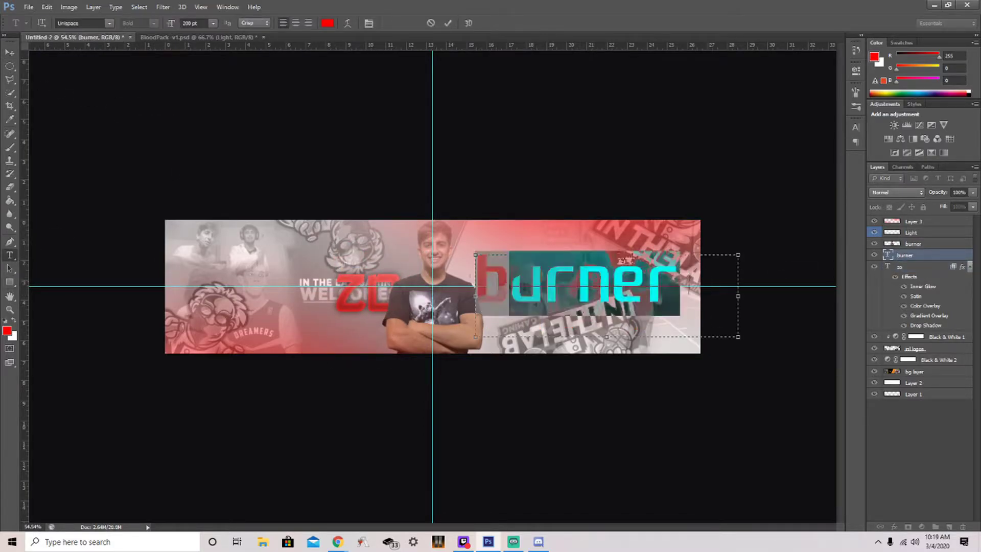
text(BURNER)
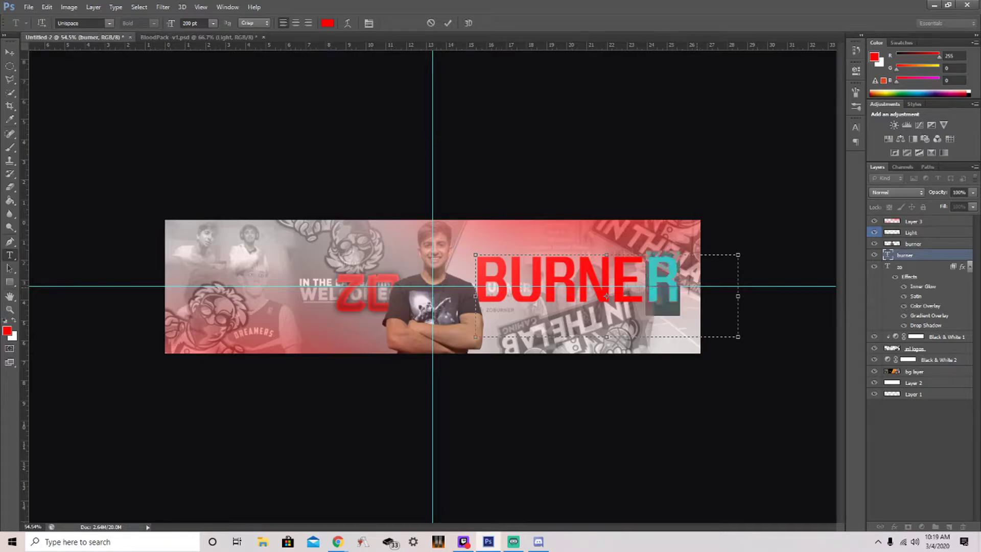
key(ctrl+a)
text(150)
click(109, 23)
scroll(181, 84, up, 3)
scroll(180, 85, down, 3)
click(128, 59)
click(10, 52)
mouse_move(535, 273)
mouse_down()
mouse_move(505, 290)
mouse_move(533, 316)
mouse_up()
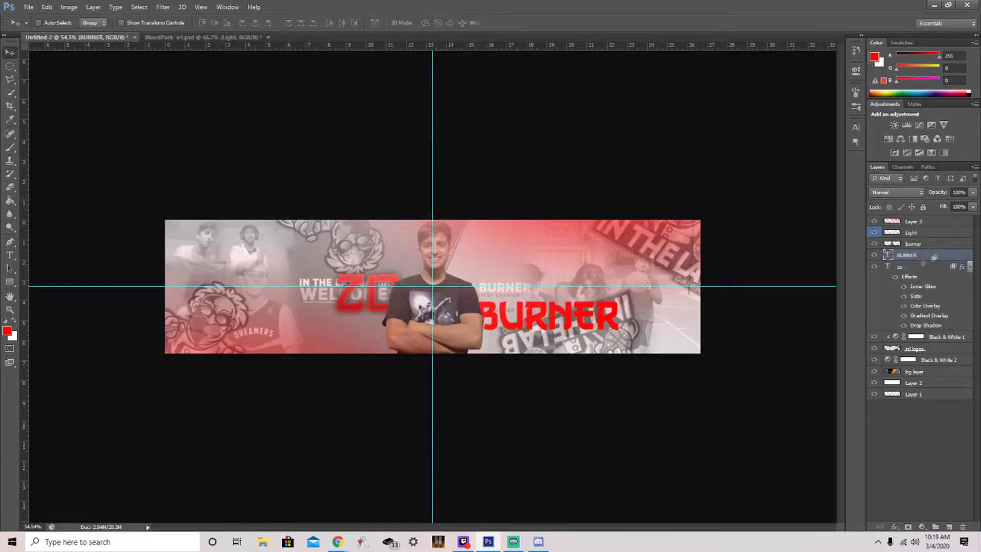
Step: Apply a grey metallic preset style to the BURNER layer
double_click(934, 256)
click(755, 174)
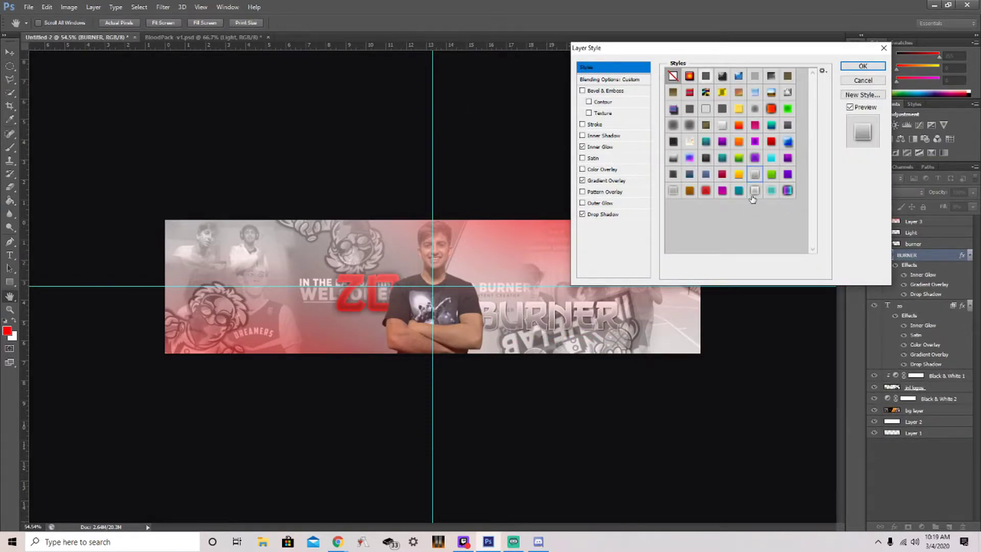
click(863, 66)
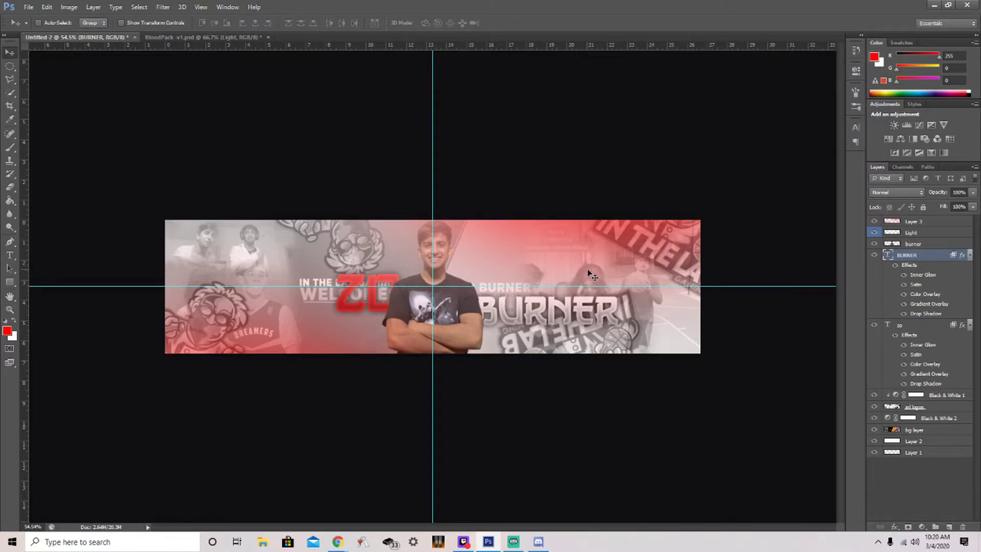
Step: Set BURNER in Gang of Three, recovering deleted text via History, and shift the person left
click(10, 255)
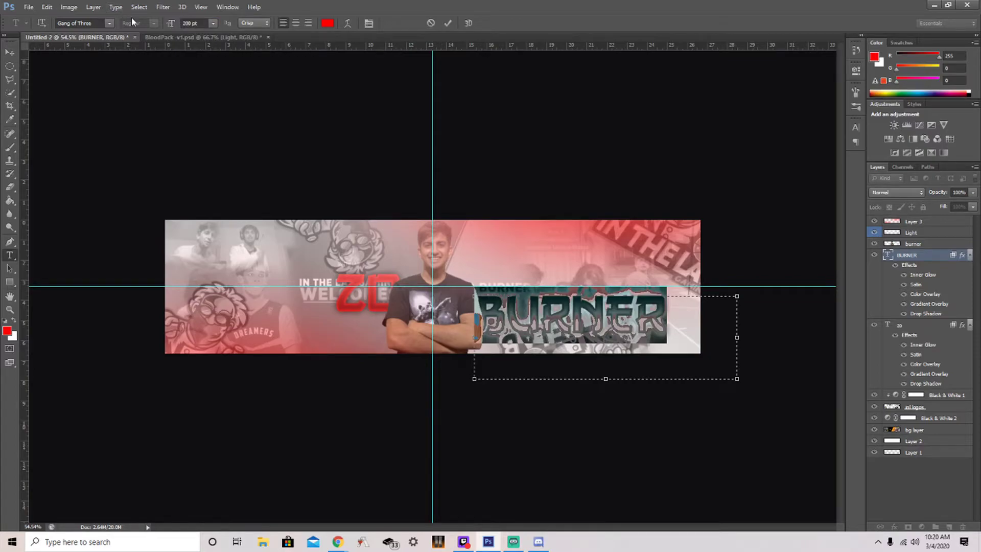
key(BackSpace)
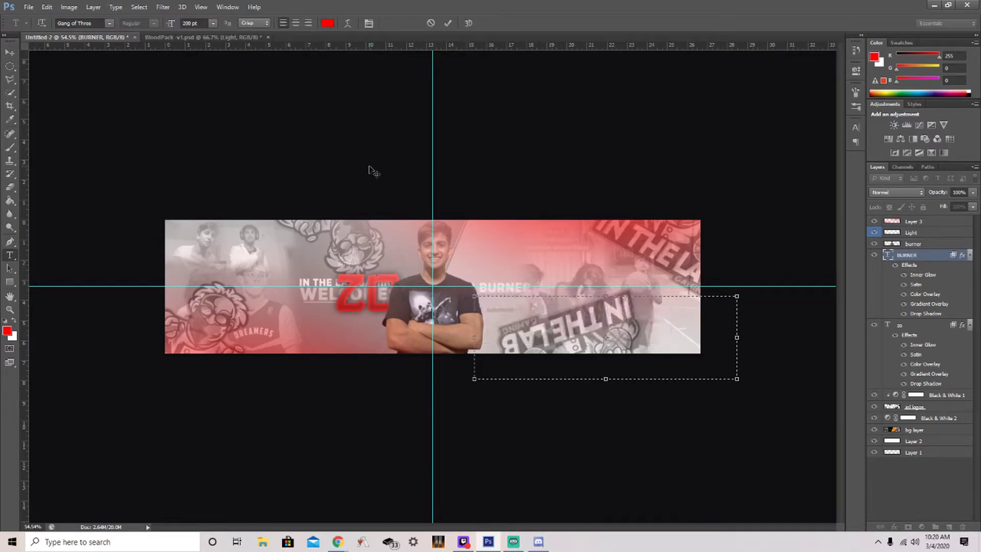
click(857, 50)
click(777, 79)
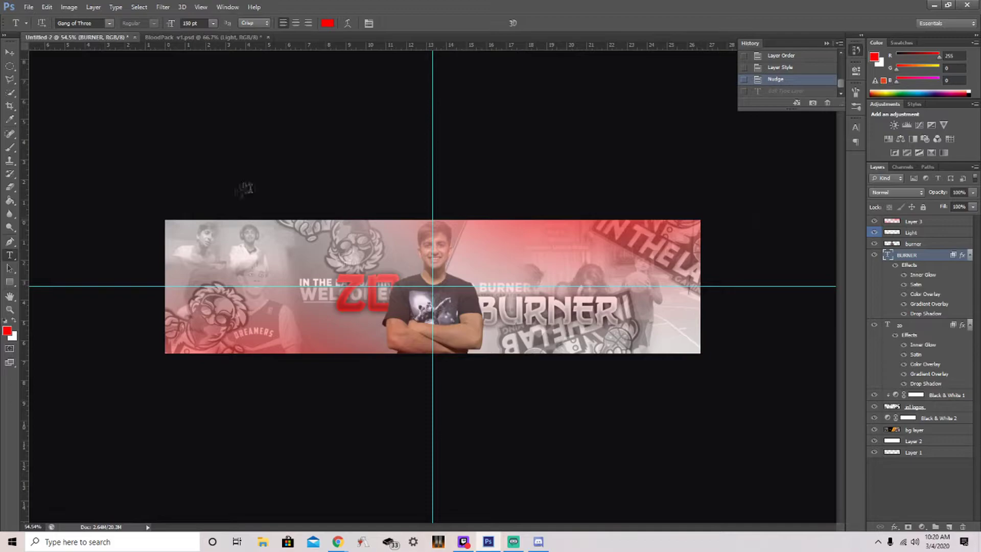
click(10, 52)
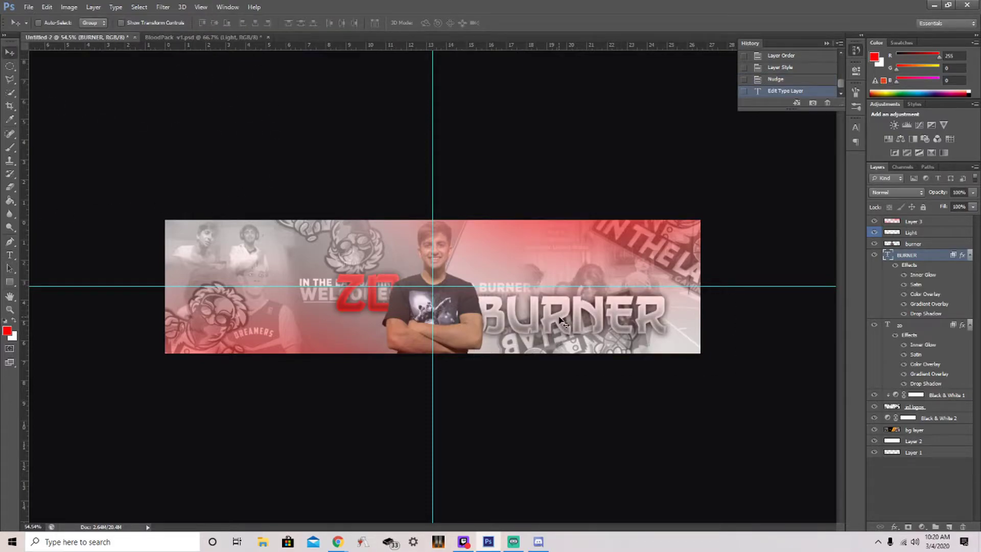
drag(561, 319, 558, 316)
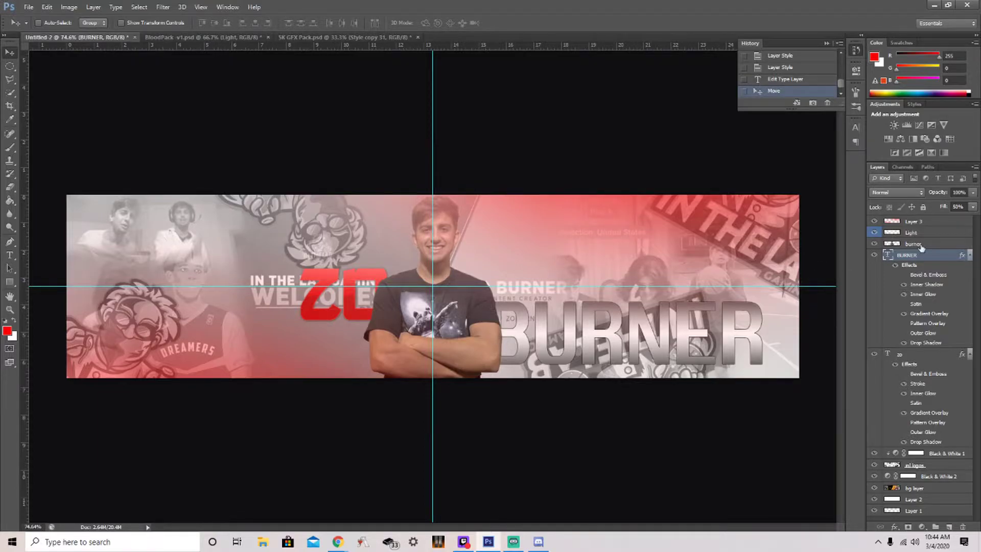
drag(410, 330, 256, 329)
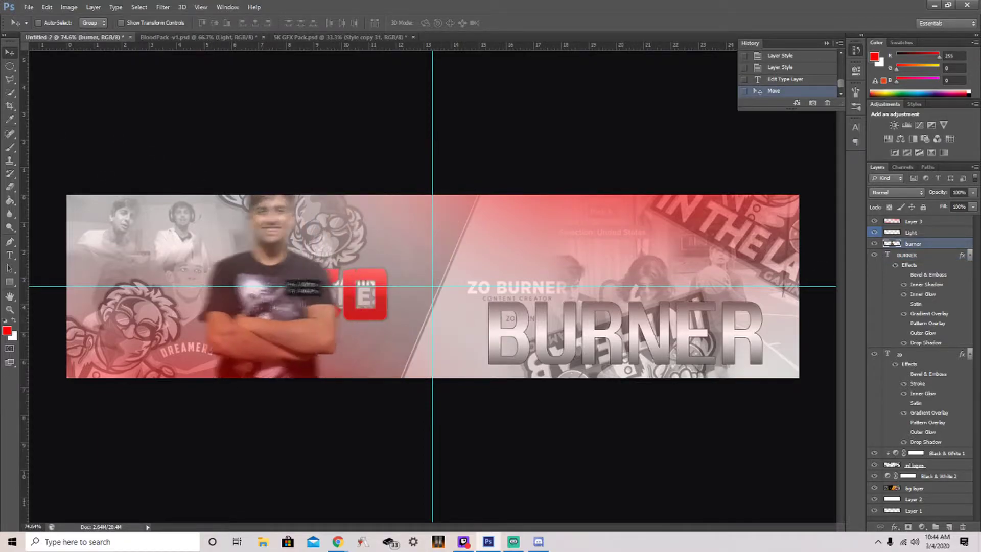
Step: Place BURNER beneath ZO beside the person and nudge ZO slightly right
click(907, 255)
mouse_move(514, 342)
mouse_down()
mouse_move(486, 328)
mouse_move(534, 310)
mouse_up()
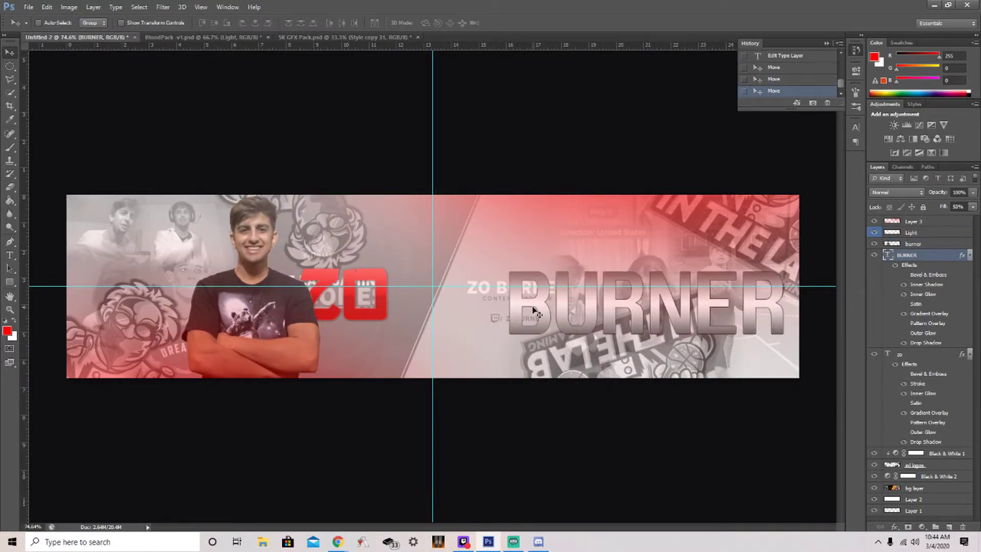
click(10, 255)
key(Return)
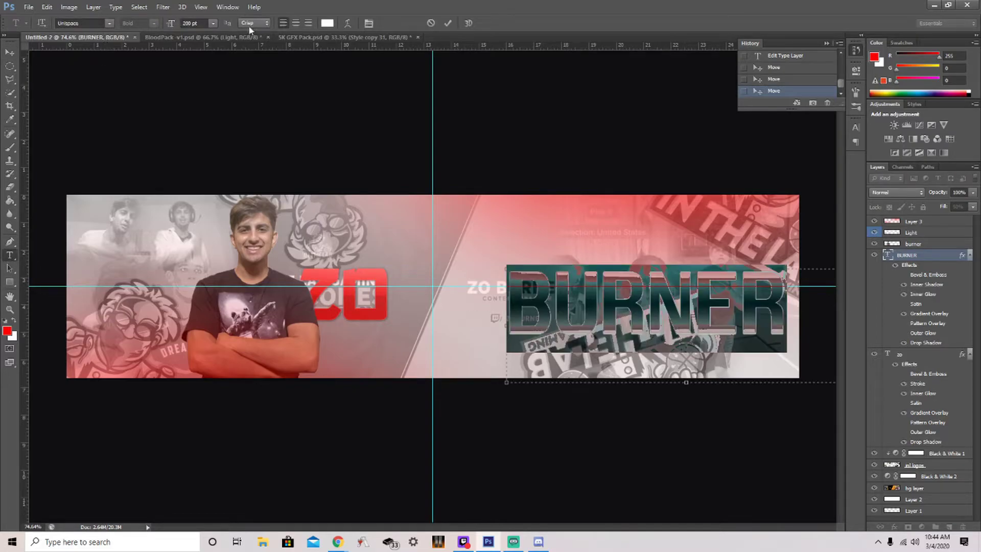
key(ctrl+Return)
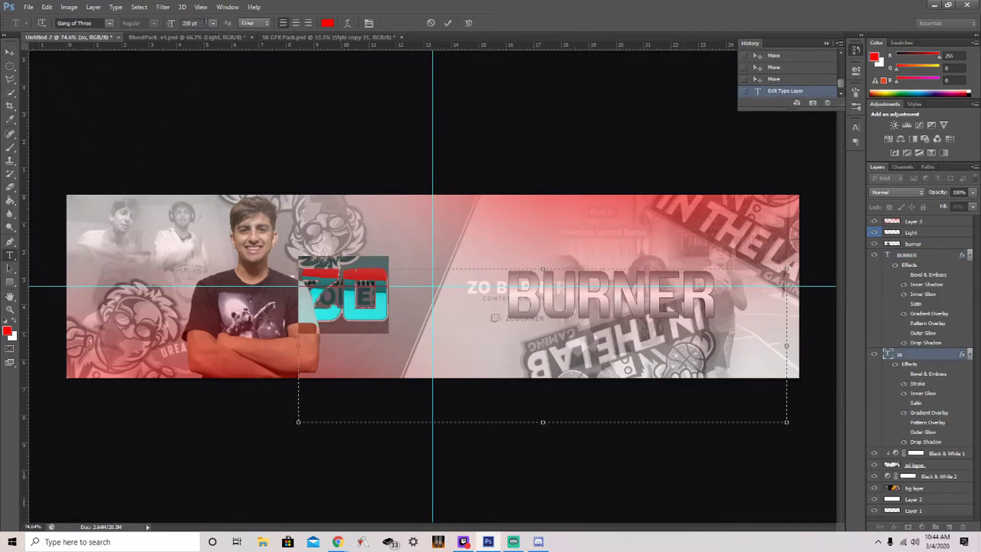
text(120)
click(9, 52)
drag(572, 296, 379, 326)
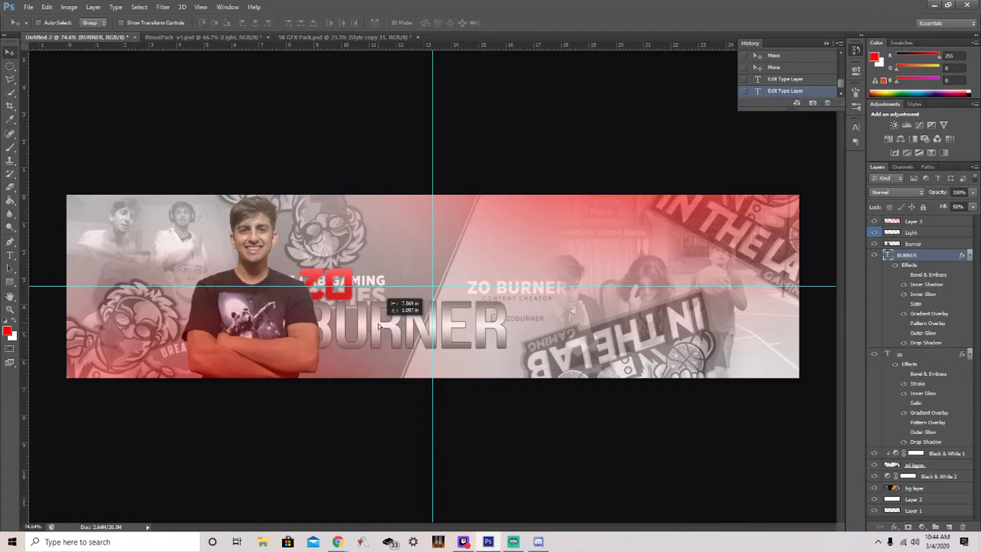
drag(330, 275, 427, 285)
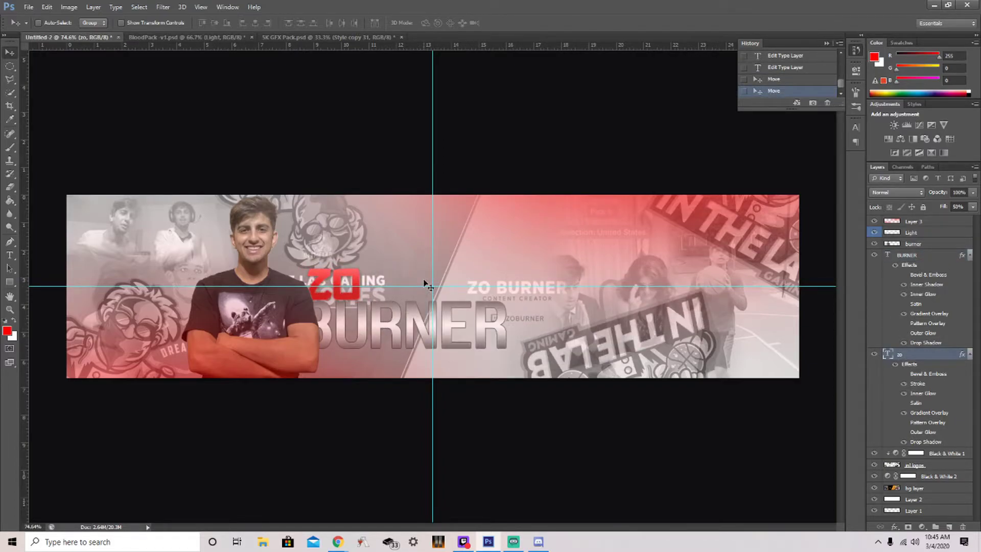
Step: Apply a new preset style from the Styles list to BURNER
double_click(940, 264)
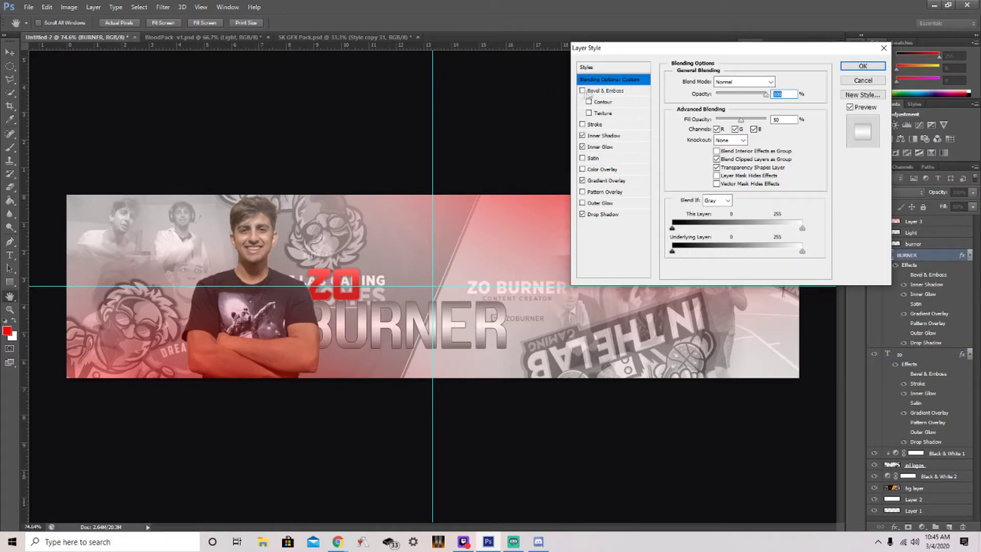
click(613, 67)
click(755, 190)
click(706, 190)
key(Escape)
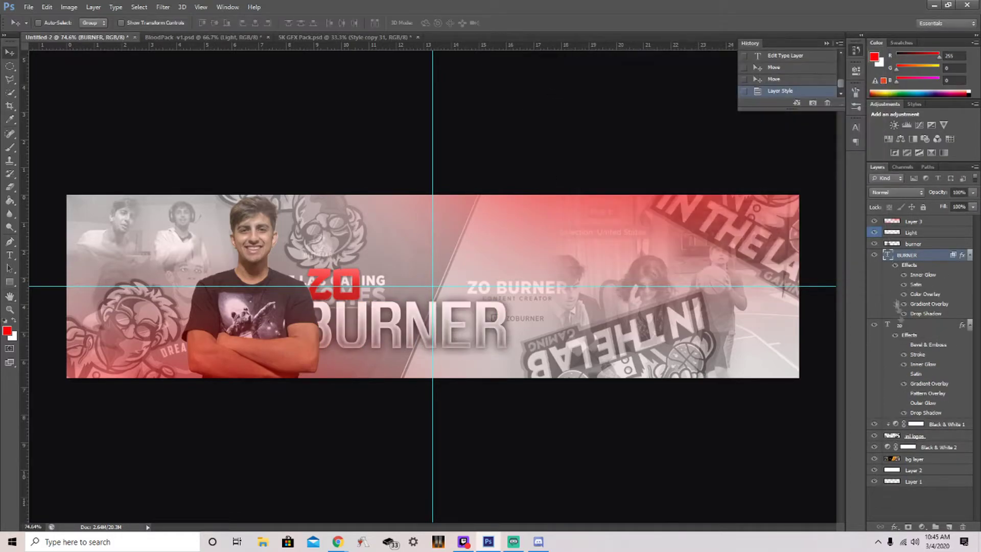
Step: Apply a red preset style to the ZO title
double_click(915, 325)
click(641, 71)
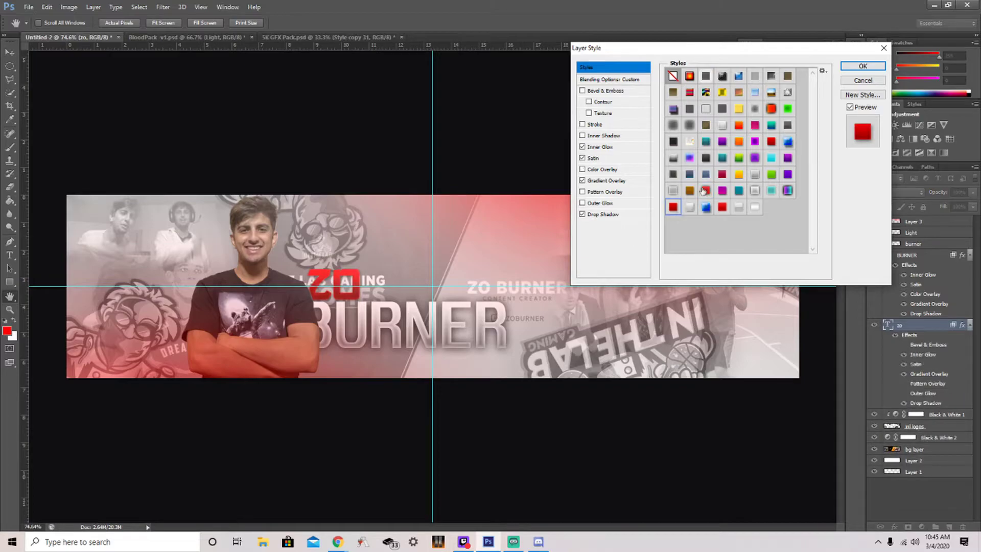
key(Return)
key(v)
scroll(546, 253, down, 5)
scroll(489, 285, up, 5)
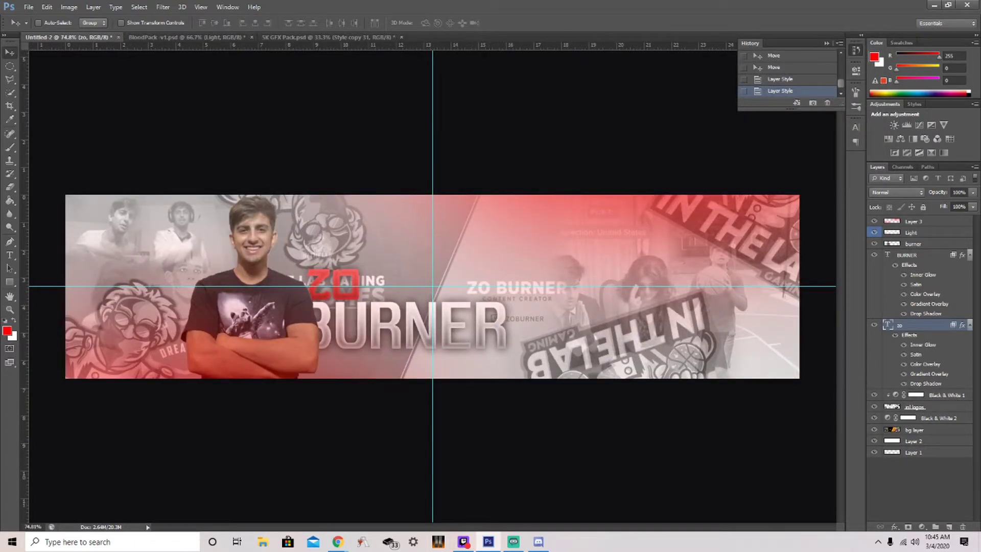
Step: Add a paragraph text caption reading 'OFFICIAL TWITCH OF'
click(10, 255)
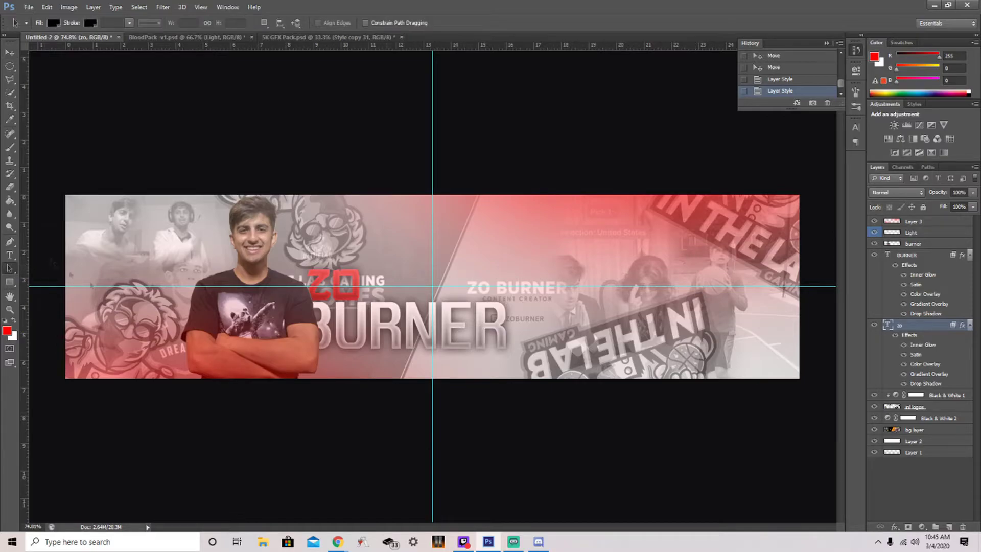
drag(542, 238, 833, 315)
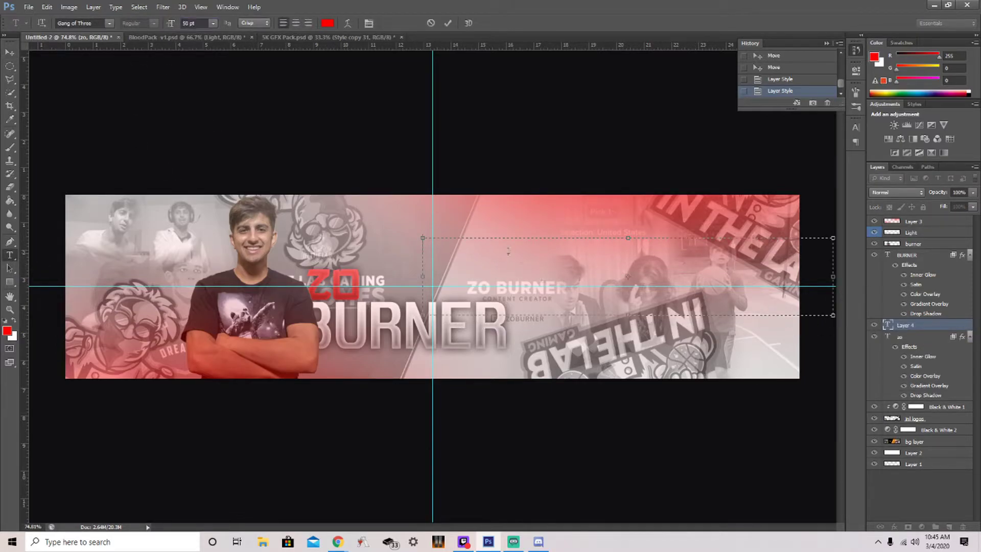
text(OFFICIAL TWITCH OF)
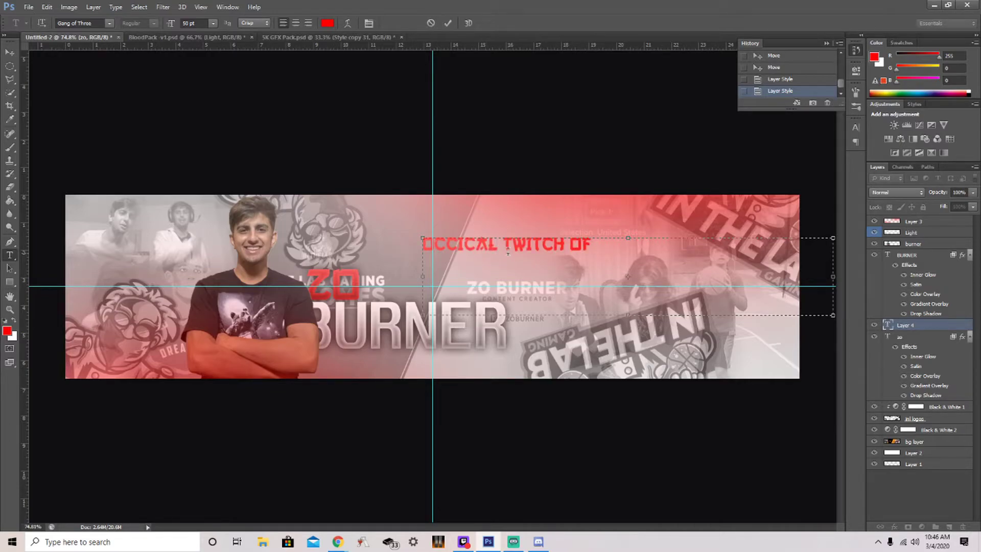
key(ctrl+Return)
mouse_move(489, 245)
mouse_down()
mouse_move(544, 220)
mouse_move(506, 261)
mouse_up()
Step: Correct the misspelled word in the caption
key(t)
click(478, 254)
key(BackSpace)
key(BackSpace)
key(BackSpace)
text(OFF)
key(ctrl+Return)
Step: Shrink the caption to about 25 pt, place it between ZO and BURNER, and raise its layer
drag(473, 245, 399, 285)
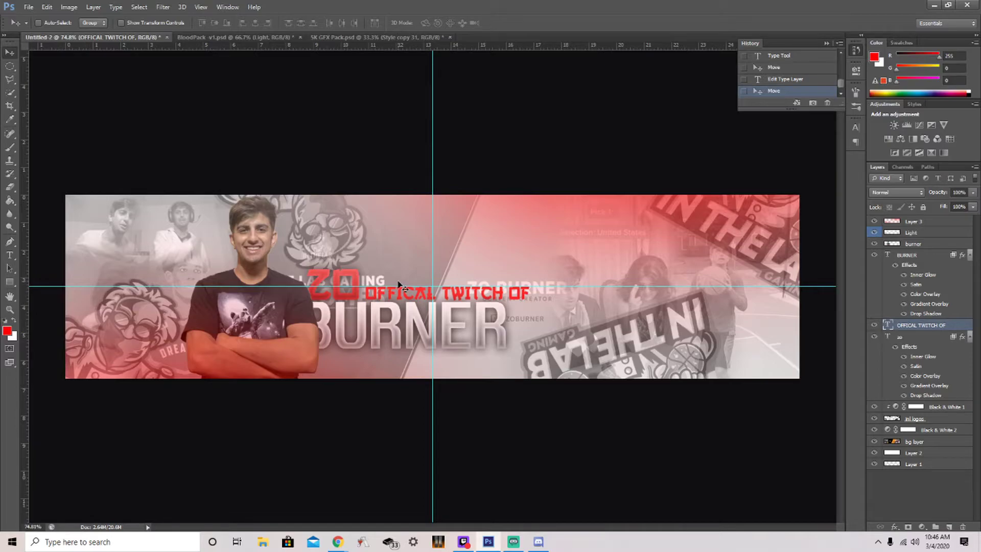
double_click(398, 282)
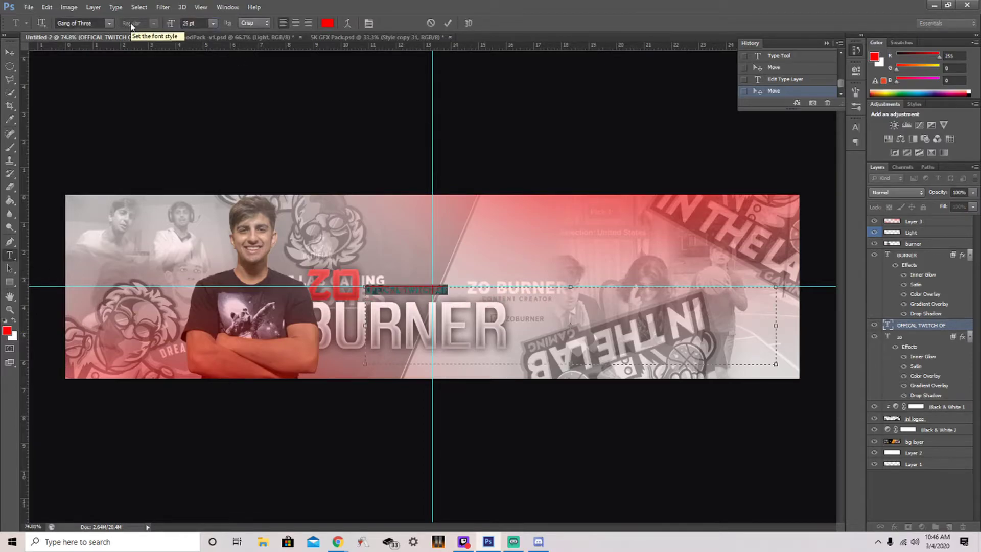
key(ctrl+Return)
drag(399, 294, 456, 301)
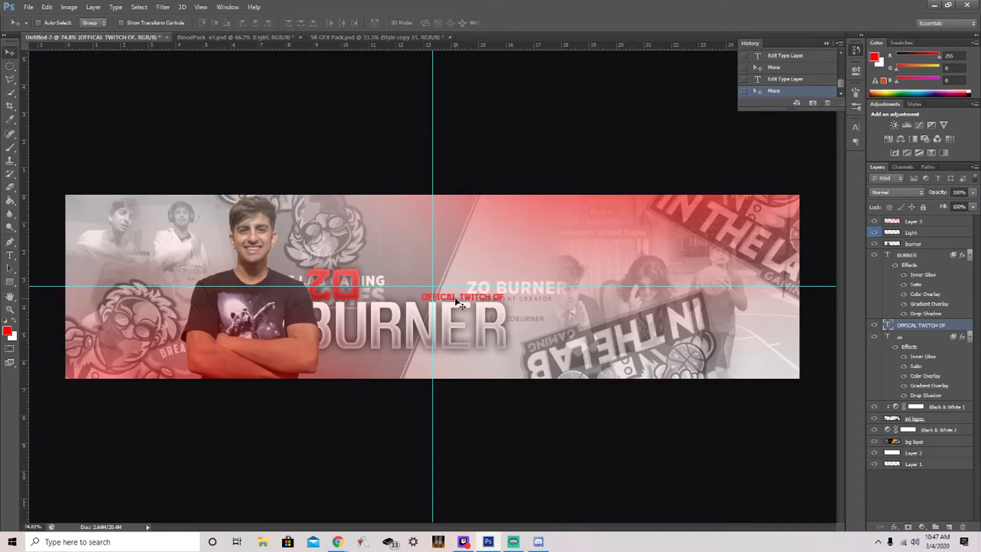
scroll(492, 314, up, 5)
drag(920, 325, 925, 244)
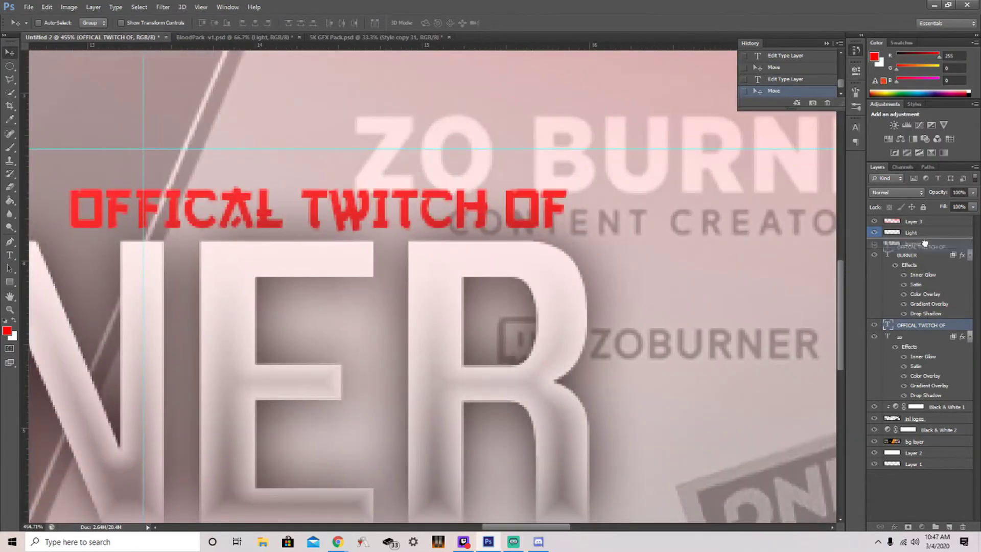
Step: Apply the BURNER-matching layer style (inner glow, satin, overlays, drop shadow) to the caption
double_click(961, 255)
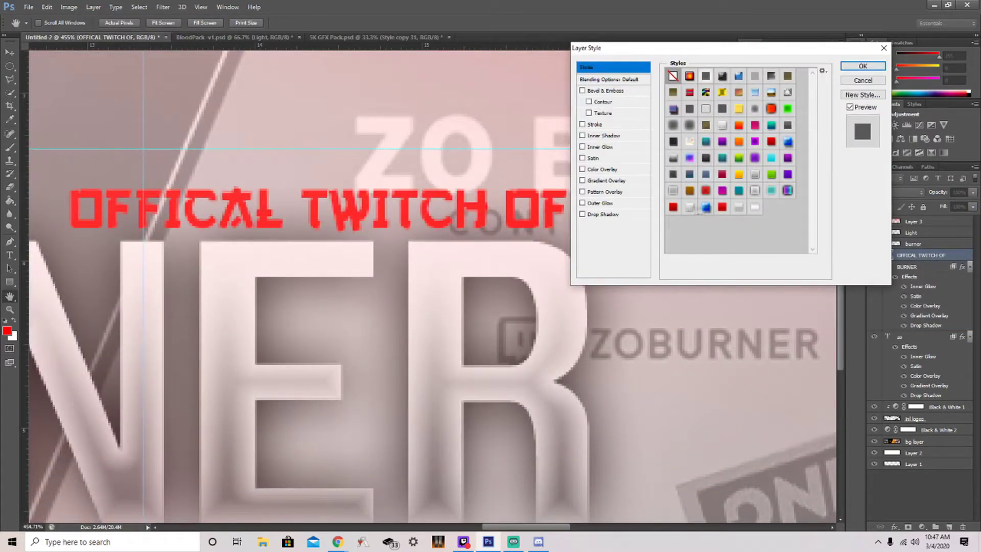
key(Return)
scroll(662, 232, down, 8)
scroll(609, 373, down, 2)
scroll(609, 376, down, 1)
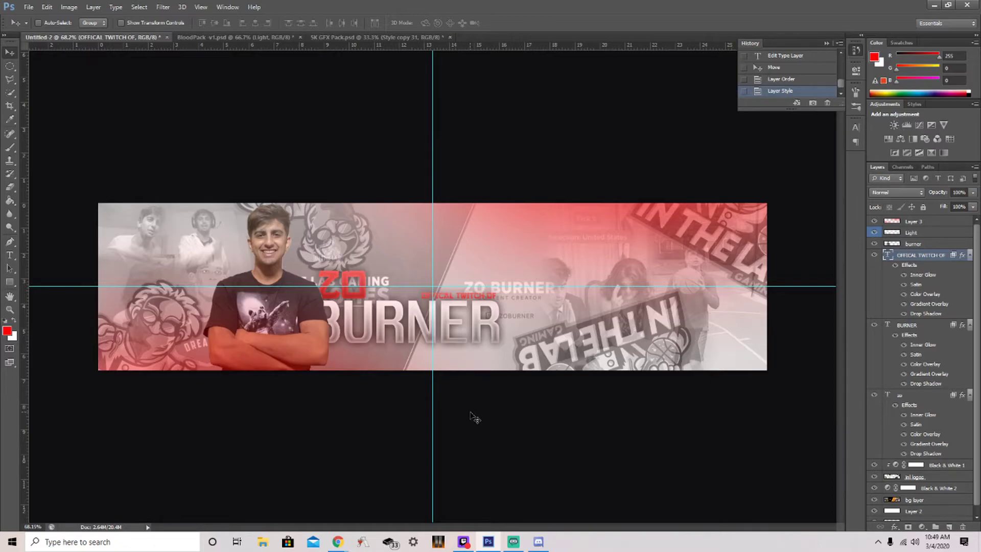
key(alt+Tab)
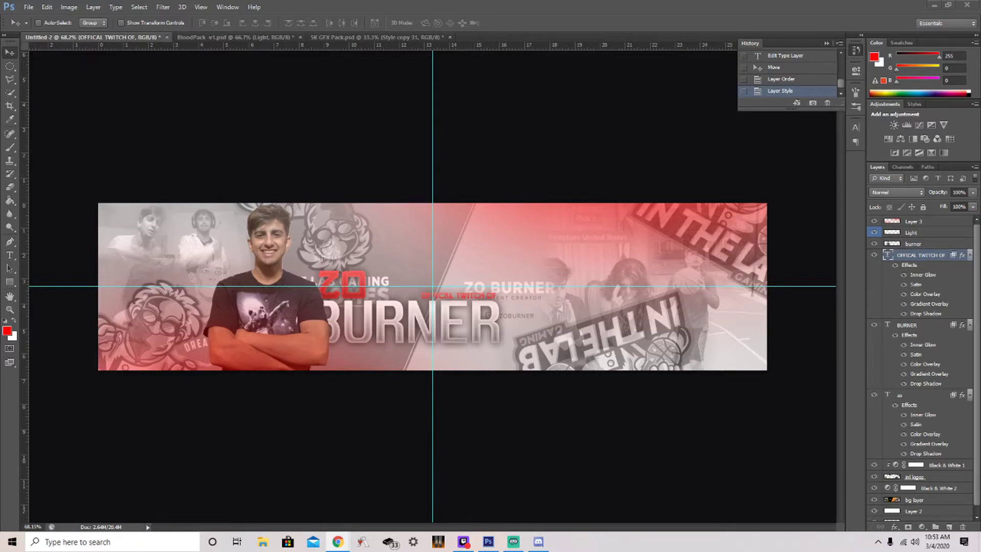
key(t)
Step: Add the line 'STREAMER FOR IN THE LAB GAMING' and move it beneath BURNER
drag(540, 277, 832, 317)
text(STREAMER FOR IN THE LAB GAMING)
key(ctrl+a)
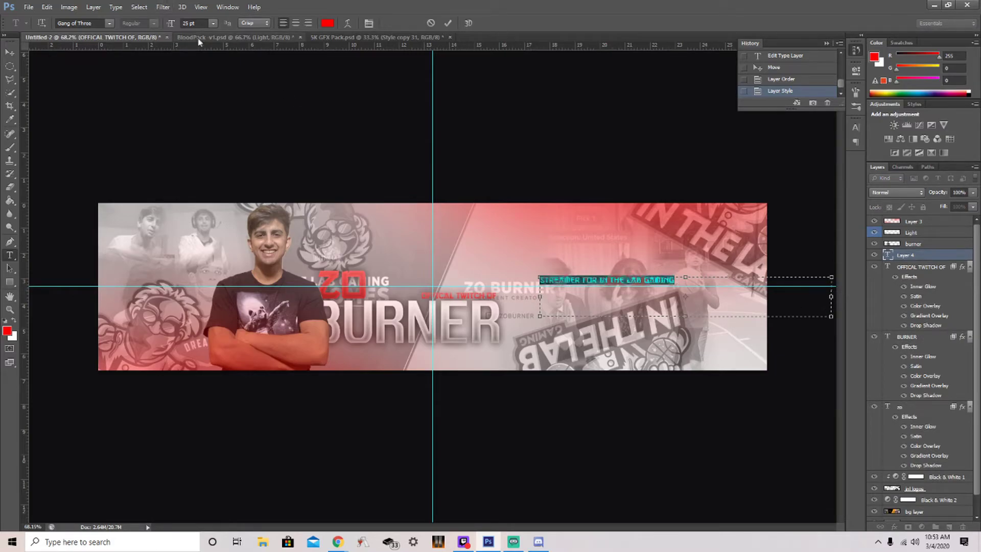
key(ctrl+Return)
key(v)
drag(566, 308, 428, 288)
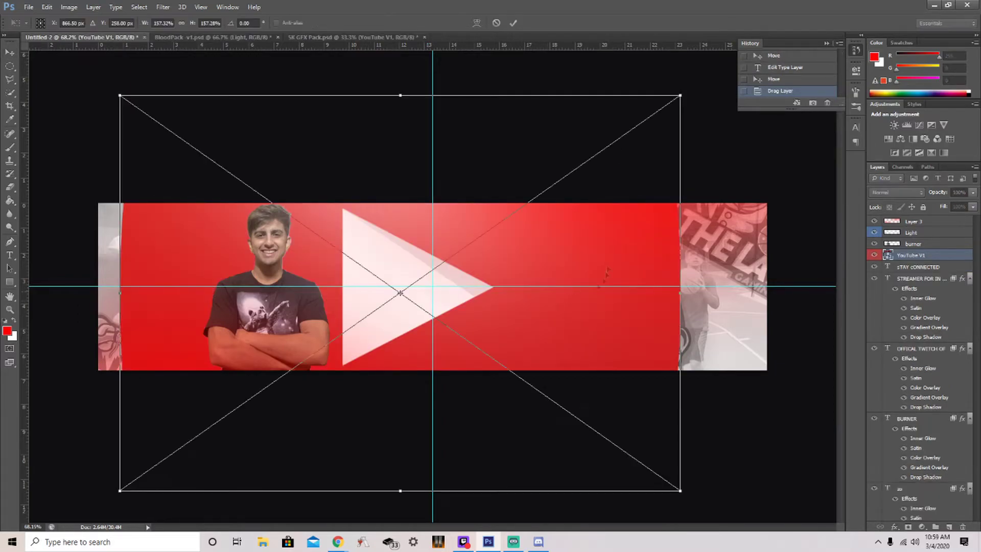
Step: Shrink the YouTube logo to icon size and move it under STAY CONNECTED
drag(522, 301, 499, 327)
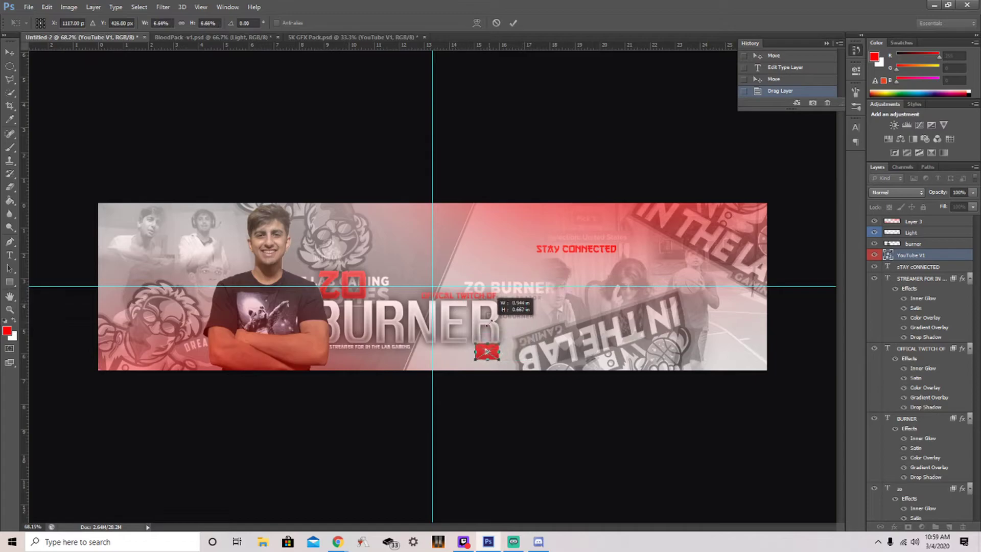
key(Return)
scroll(437, 355, up, 5)
scroll(731, 230, down, 3)
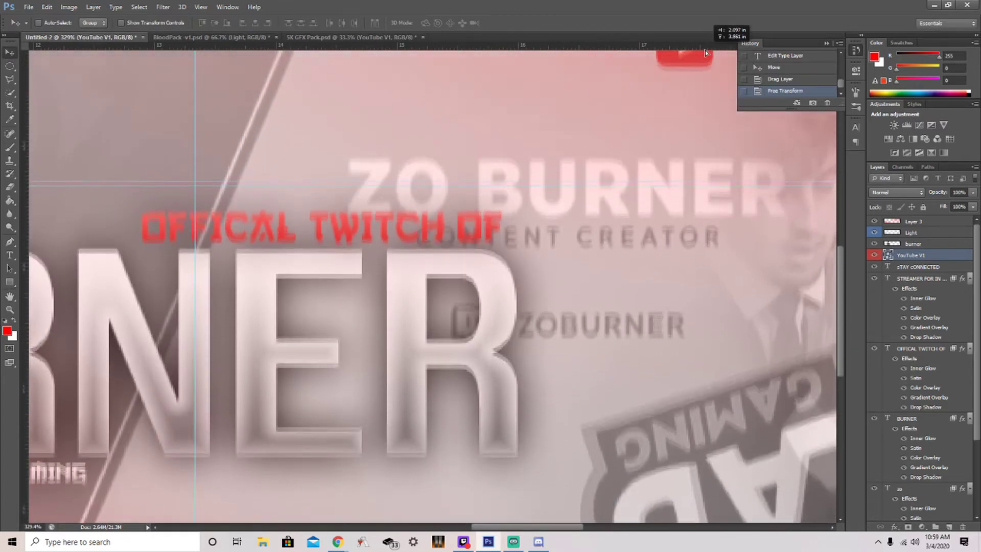
scroll(731, 230, down, 2)
drag(715, 164, 736, 164)
scroll(664, 230, down, 3)
Step: Shrink the YouTube icon slightly more, nudge it up, and bring up the 5K GFX Pack document
key(ctrl+t)
drag(570, 261, 567, 257)
key(Return)
key(Up)
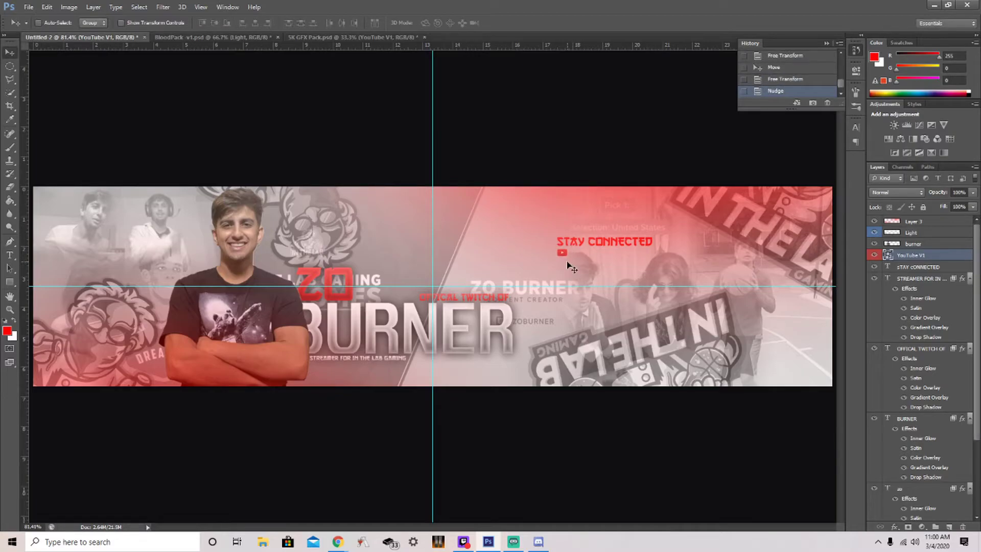
click(348, 37)
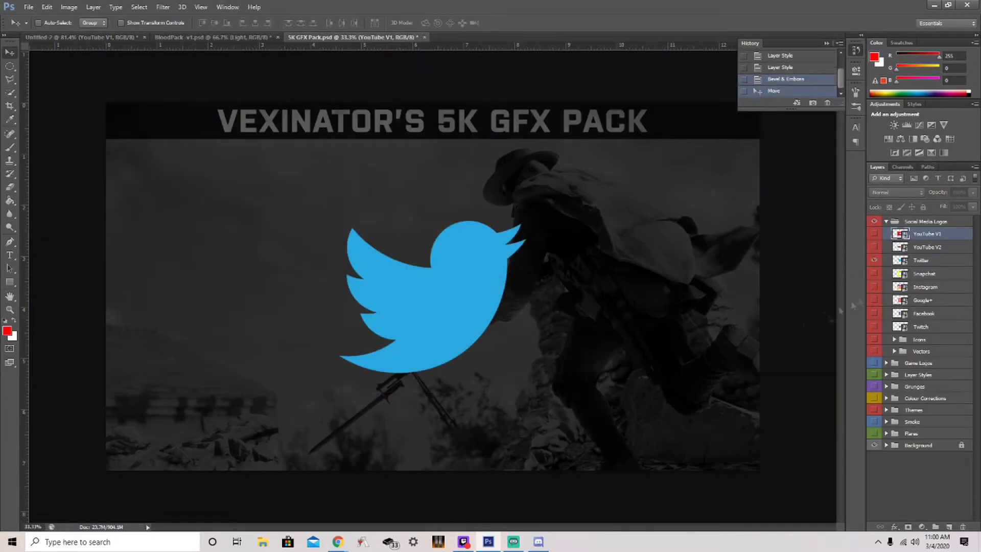
Step: Add the Twitter logo to the banner, scaled down to icon size below the YouTube icon
mouse_move(435, 276)
mouse_down()
mouse_move(160, 50)
mouse_move(512, 256)
mouse_up()
key(ctrl+t)
mouse_move(394, 121)
mouse_down()
mouse_move(646, 370)
mouse_move(565, 265)
mouse_up()
scroll(565, 266, up, 2)
scroll(544, 266, up, 5)
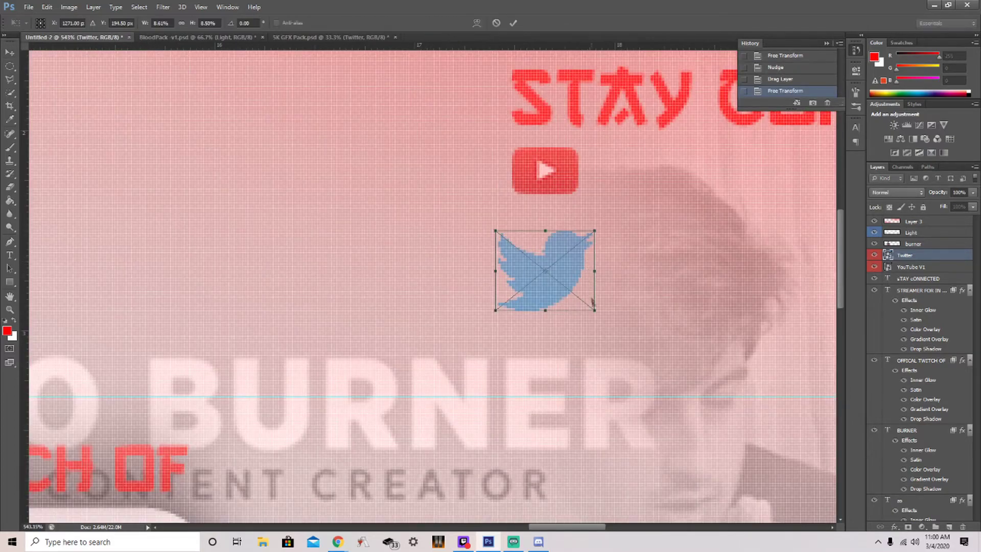
scroll(544, 265, down, 2)
key(Return)
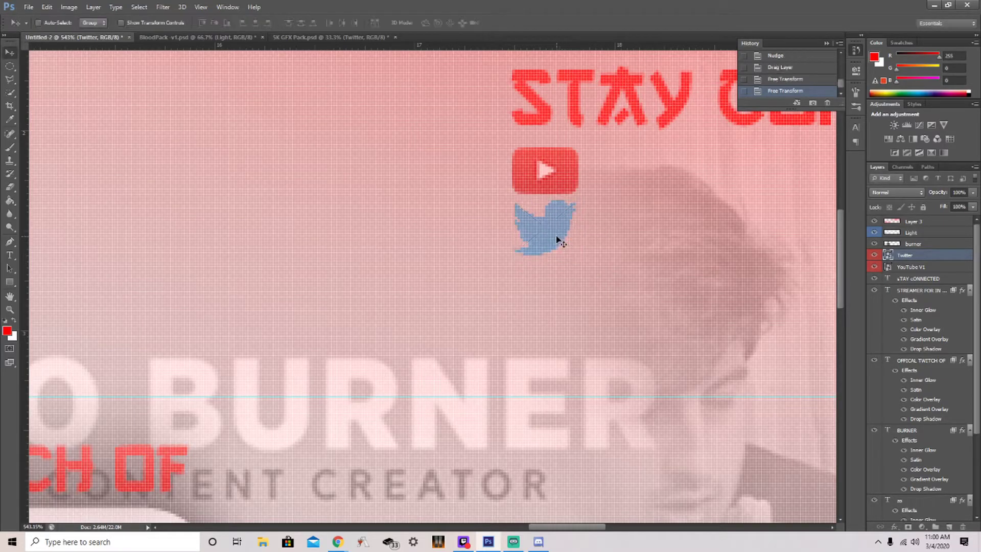
scroll(559, 237, down, 4)
key(Up)
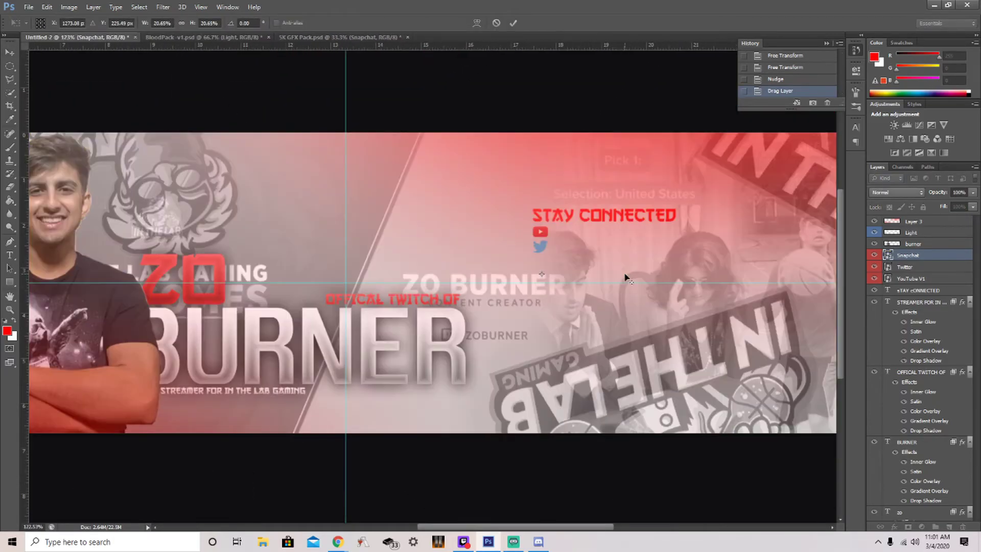
Step: Scale the Snapchat logo to match the icons and nudge it into the column below Twitter
scroll(625, 277, down, 5)
drag(506, 275, 500, 281)
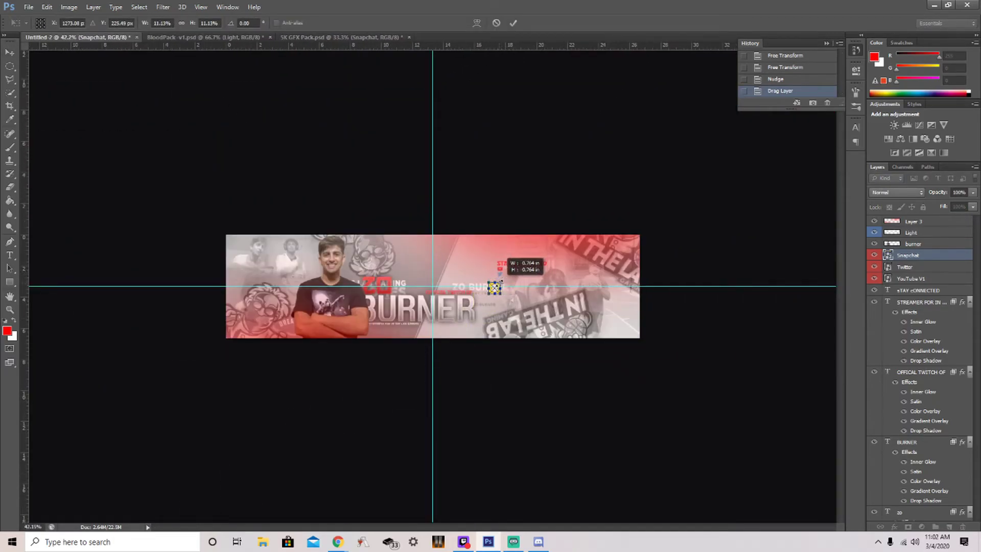
scroll(499, 281, up, 5)
scroll(500, 281, up, 3)
drag(499, 280, 639, 222)
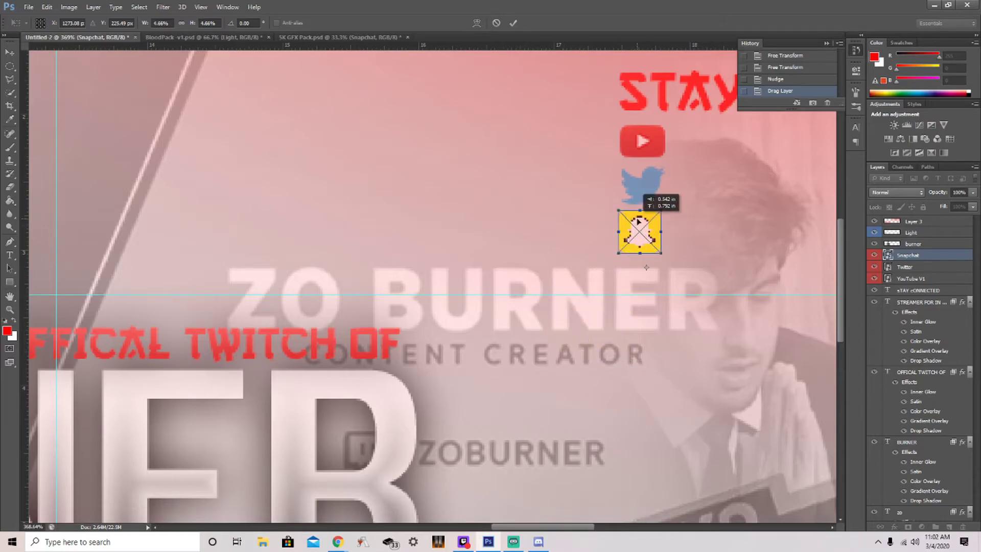
key(Return)
key(Down)
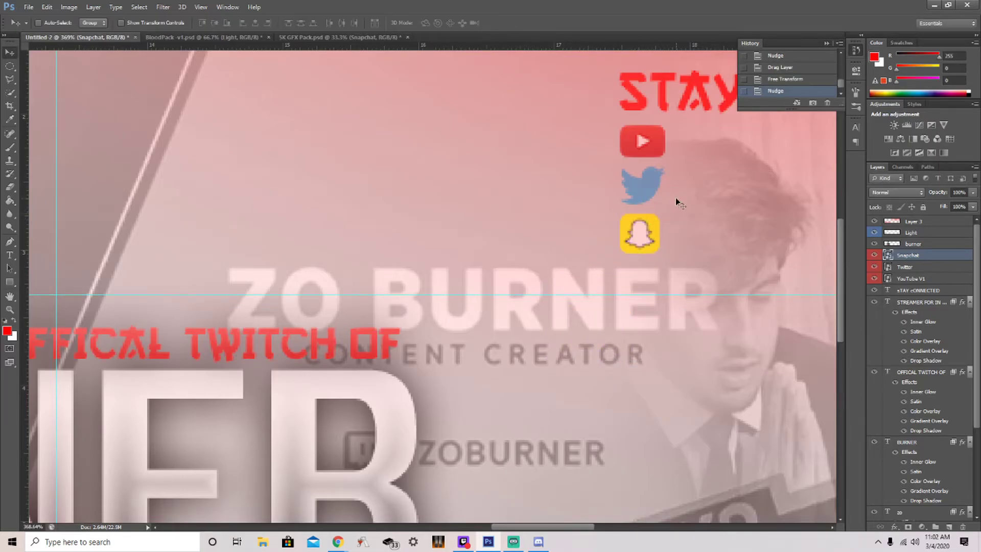
scroll(676, 197, down, 5)
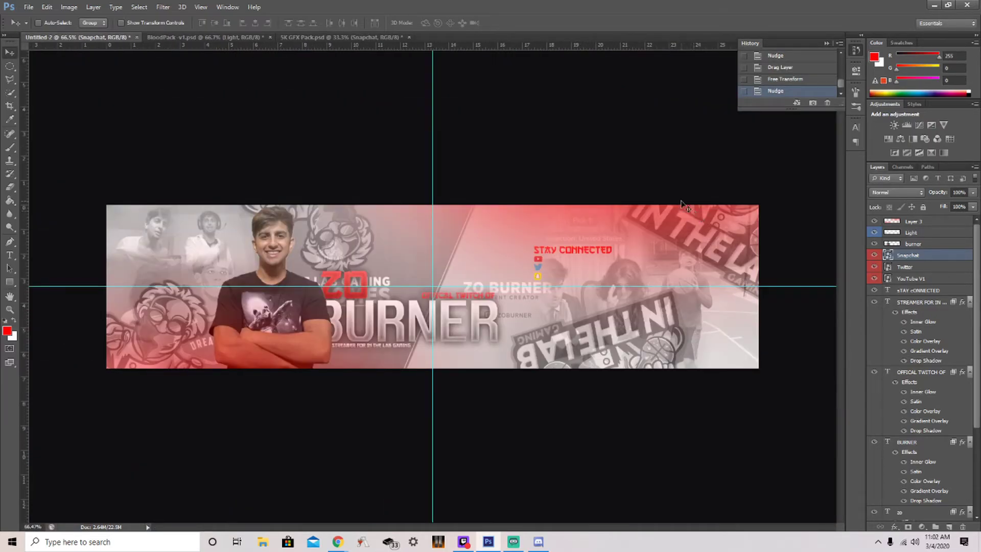
click(317, 37)
Step: Bring the Instagram logo from the GFX pack, shrink it to icon size and place it under Snapchat
click(874, 274)
click(874, 286)
drag(429, 296, 562, 246)
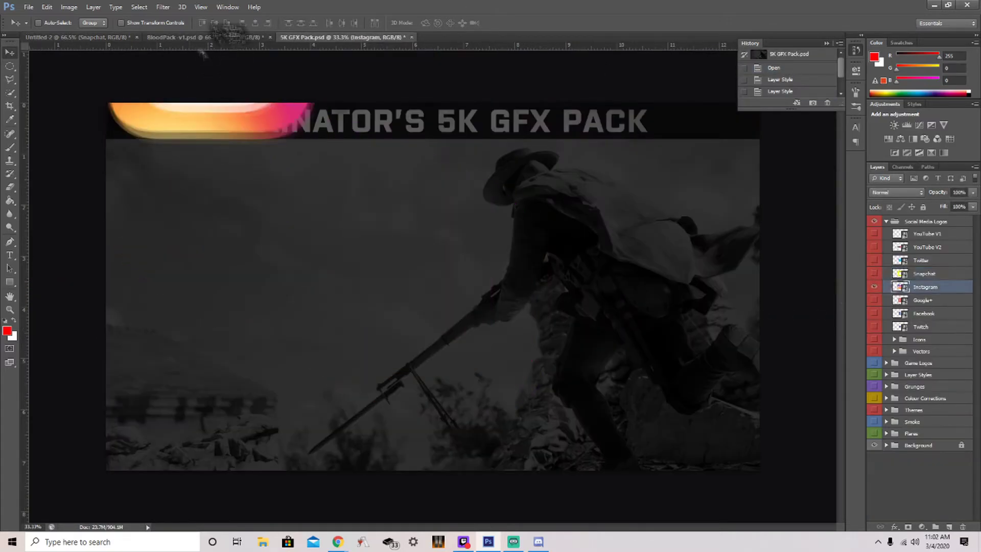
key(ctrl+t)
mouse_move(373, 451)
mouse_down()
mouse_move(535, 279)
mouse_move(552, 297)
mouse_up()
drag(499, 369, 531, 322)
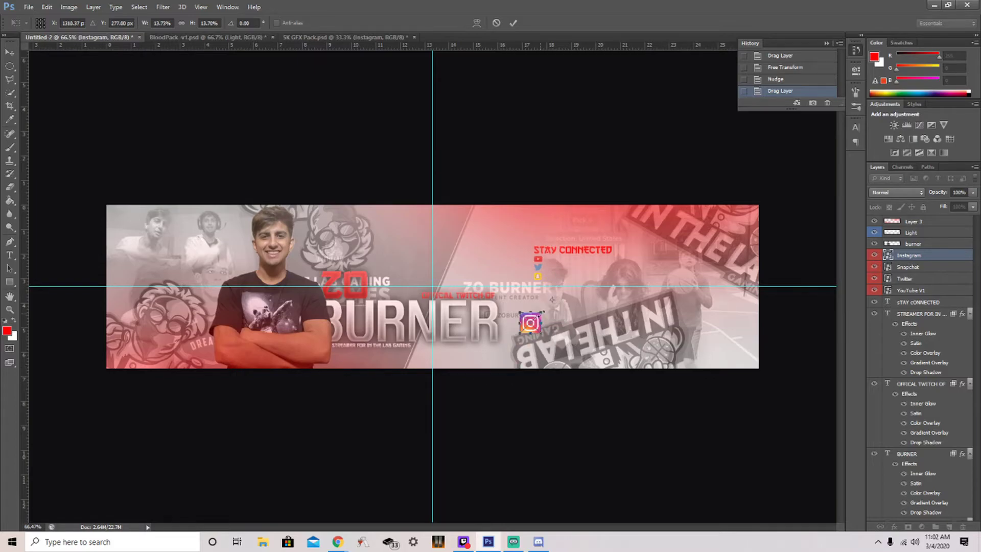
scroll(506, 316, up, 8)
mouse_move(628, 256)
mouse_down()
mouse_move(629, 191)
mouse_move(647, 203)
mouse_up()
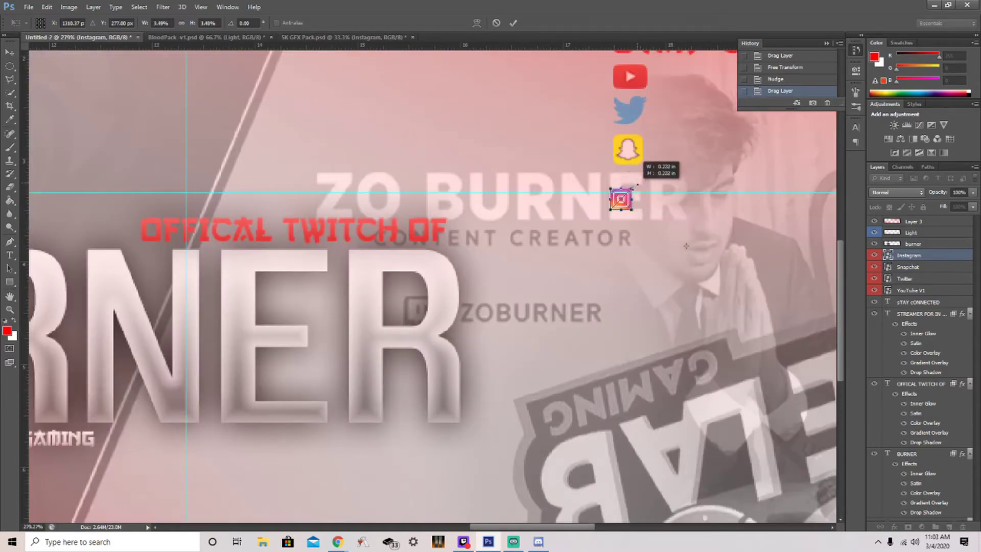
key(Return)
key(Up)
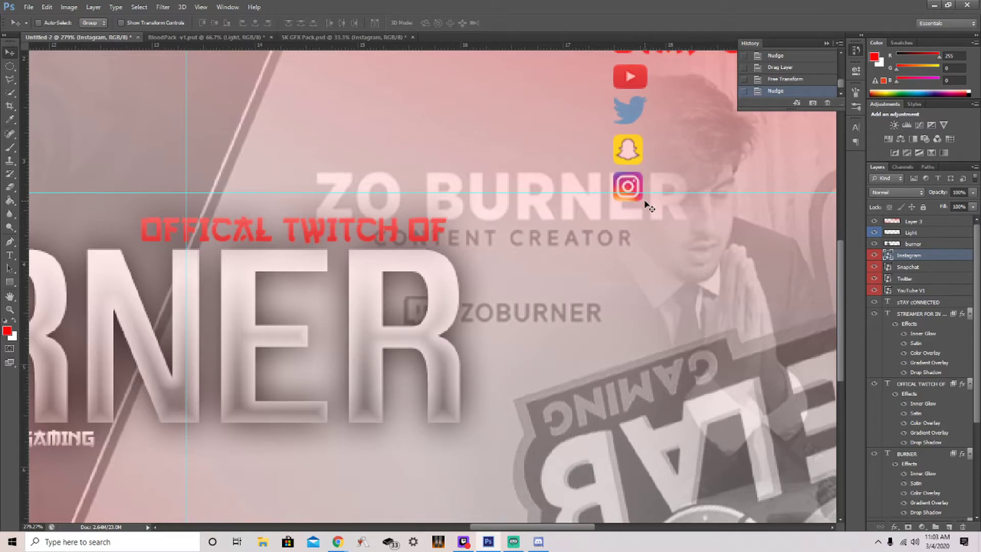
scroll(634, 225, down, 7)
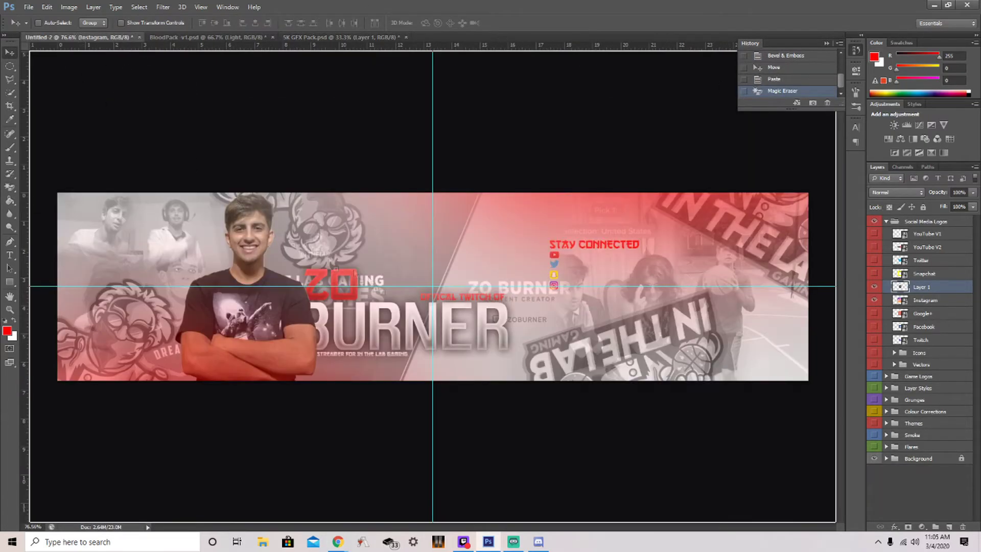
Step: Shrink the TikTok logo and line it up beneath Instagram, then select all the icon layers
mouse_move(624, 163)
mouse_down()
mouse_move(440, 346)
mouse_move(810, 216)
mouse_move(796, 188)
mouse_up()
scroll(436, 352, up, 5)
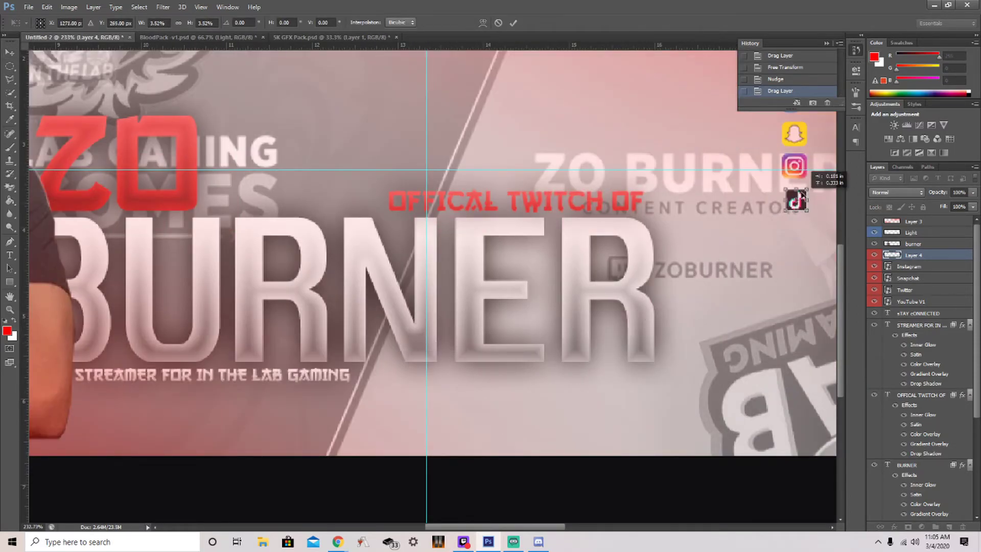
key(Return)
scroll(796, 188, down, 5)
key(Down)
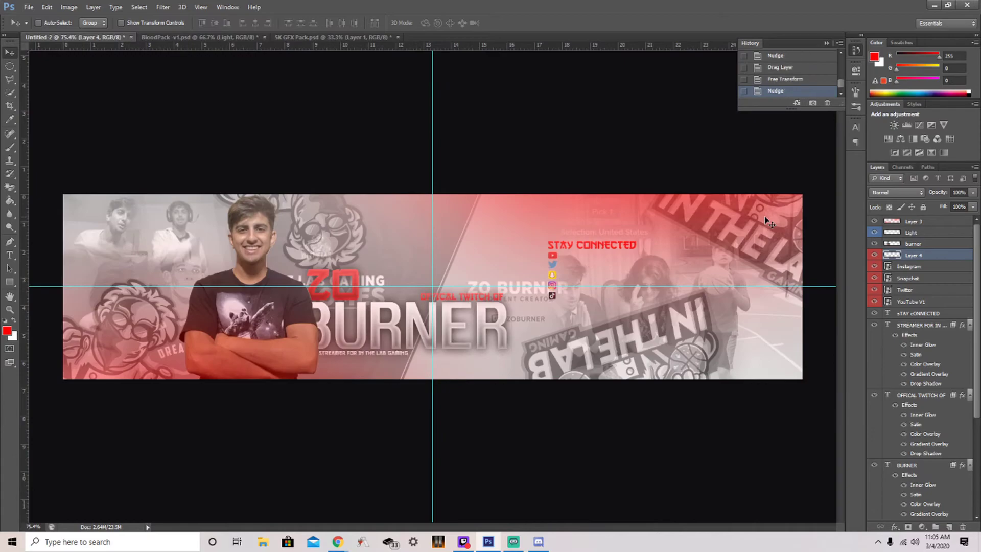
scroll(522, 284, up, 6)
scroll(521, 284, down, 5)
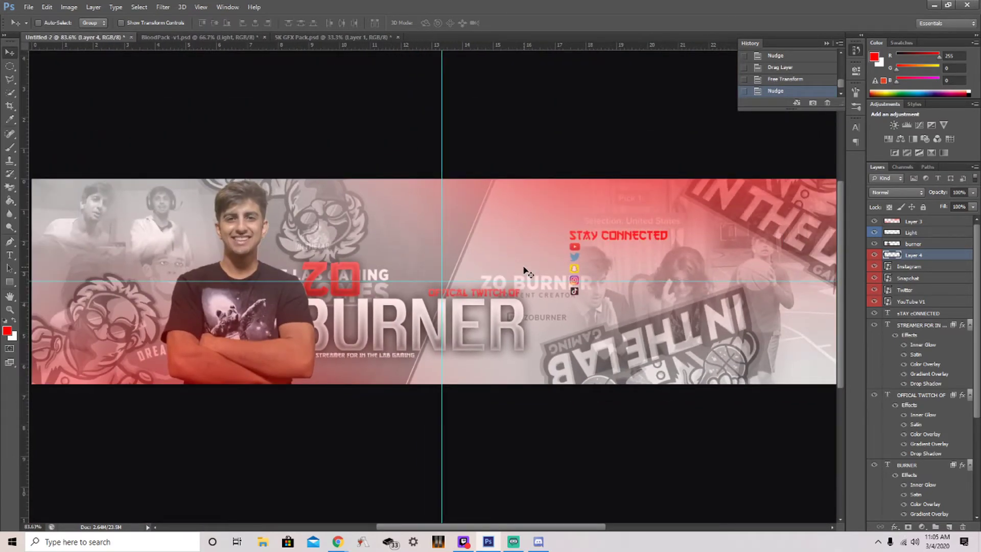
shift+click(913, 301)
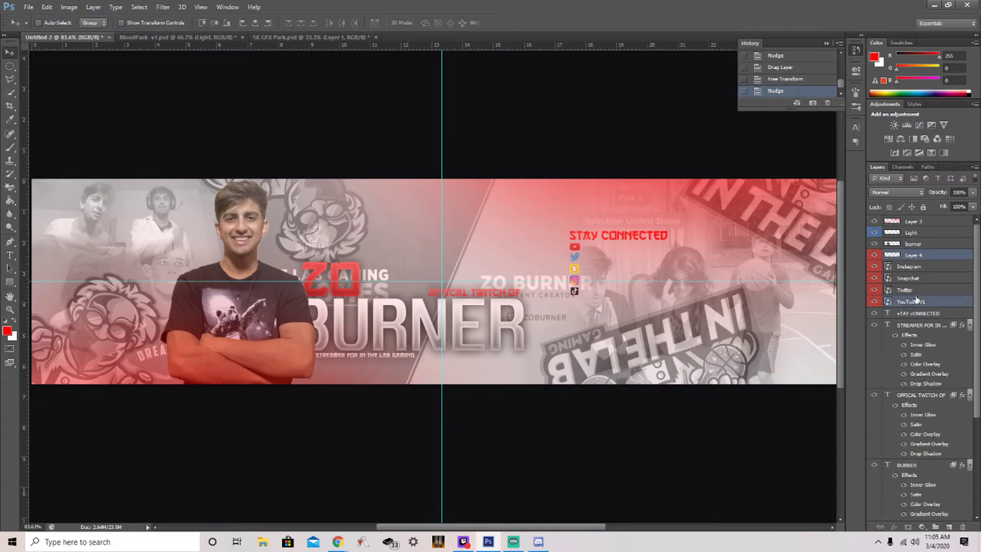
Step: Label the icon layers red and gather them, including Layer 4, into a group named 'social'
right_click(926, 286)
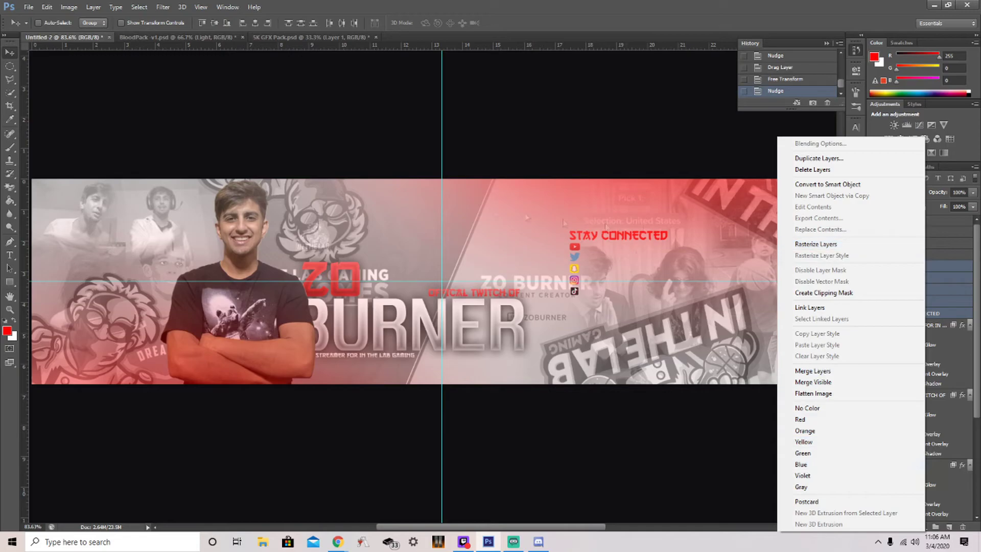
click(93, 7)
click(133, 201)
double_click(912, 266)
text(social)
key(Return)
mouse_move(875, 255)
mouse_down()
mouse_move(928, 269)
mouse_move(912, 221)
mouse_up()
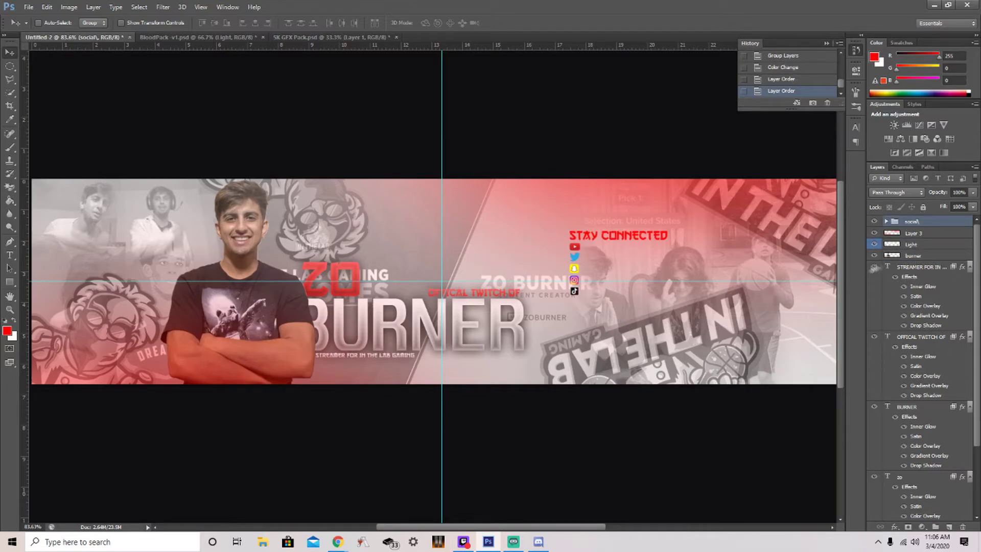
Step: Add a Black & White adjustment layer clipped to the social group
click(922, 527)
click(899, 408)
right_click(918, 221)
click(860, 317)
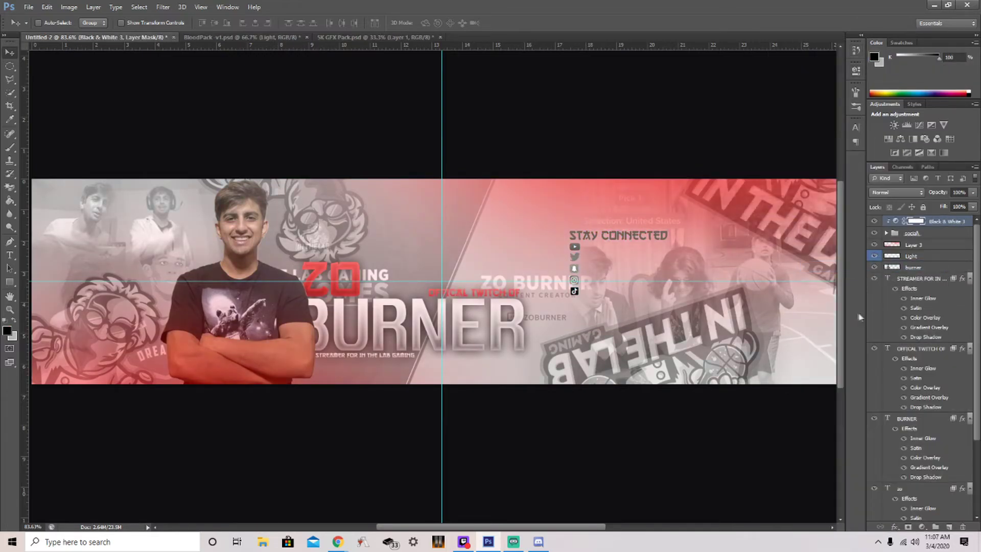
Step: Move the social group across to the banner's left side
click(913, 233)
mouse_move(644, 237)
mouse_down()
mouse_move(498, 362)
mouse_move(607, 317)
mouse_move(726, 208)
mouse_up()
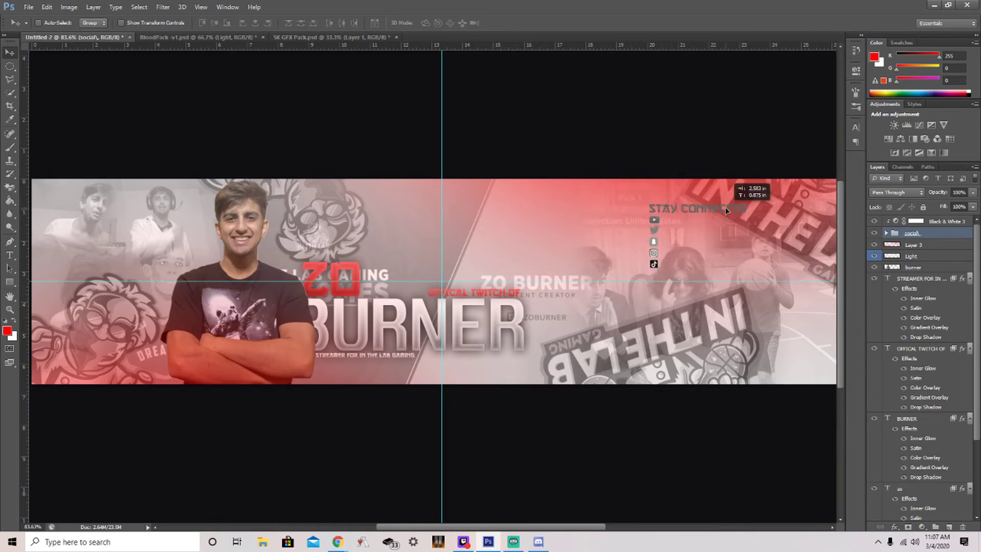
drag(725, 207, 133, 253)
scroll(133, 253, down, 3)
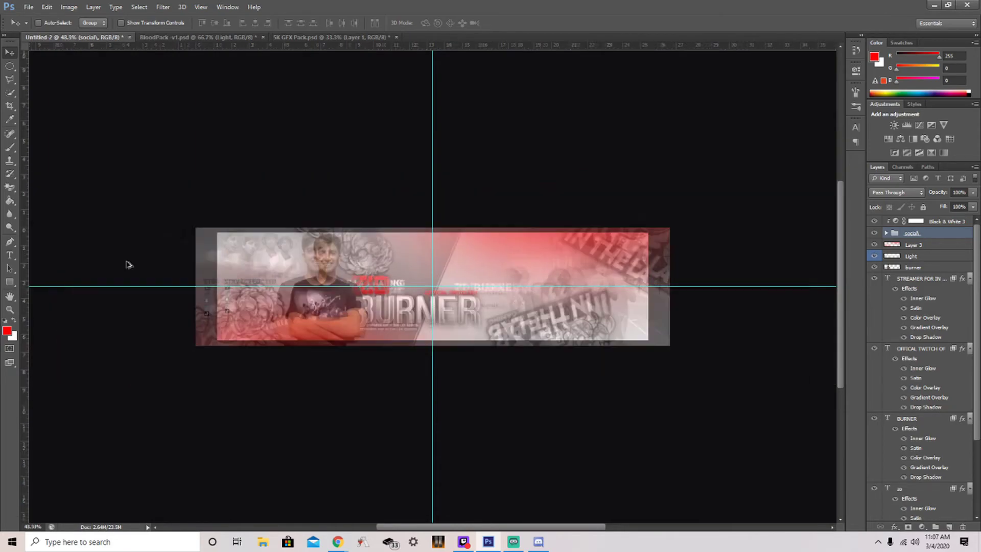
mouse_move(352, 269)
mouse_down()
mouse_move(278, 277)
mouse_move(249, 293)
mouse_up()
scroll(249, 293, up, 3)
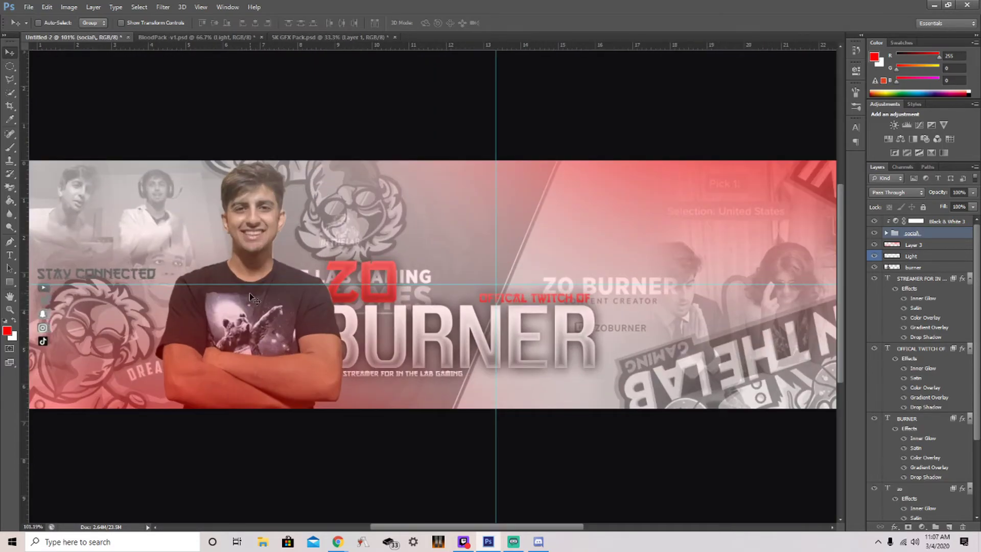
scroll(214, 292, left, 1)
scroll(210, 292, up, 2)
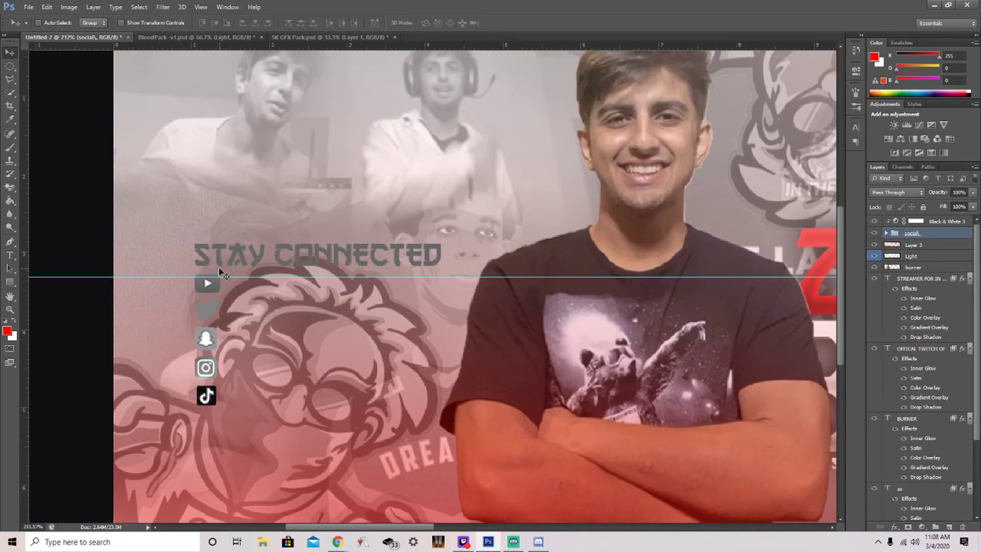
Step: Add a ZOBURNER text handle beside the YouTube icon and reduce its font size
key(t)
drag(237, 274, 614, 308)
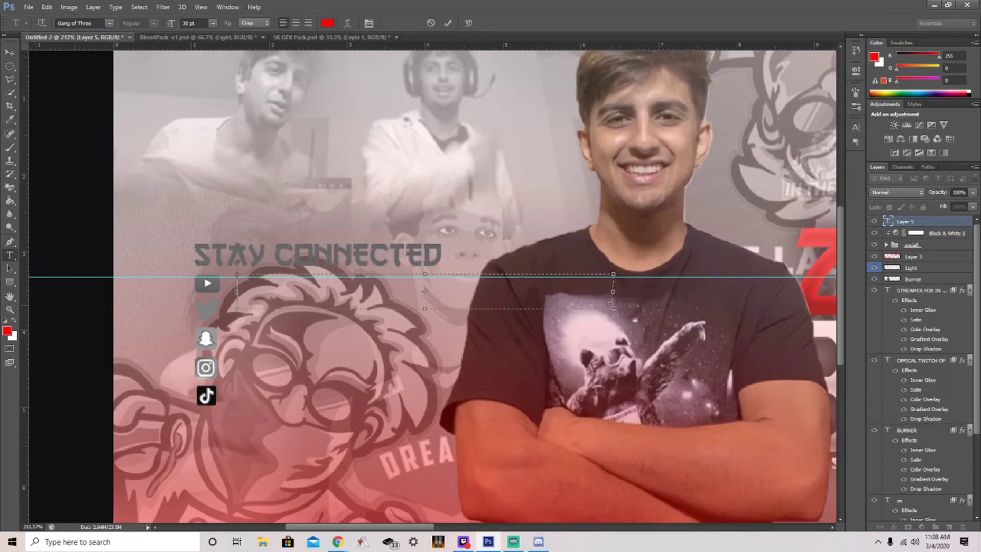
text(ZOBURNER)
key(ctrl+a)
key(ctrl+shift+comma)
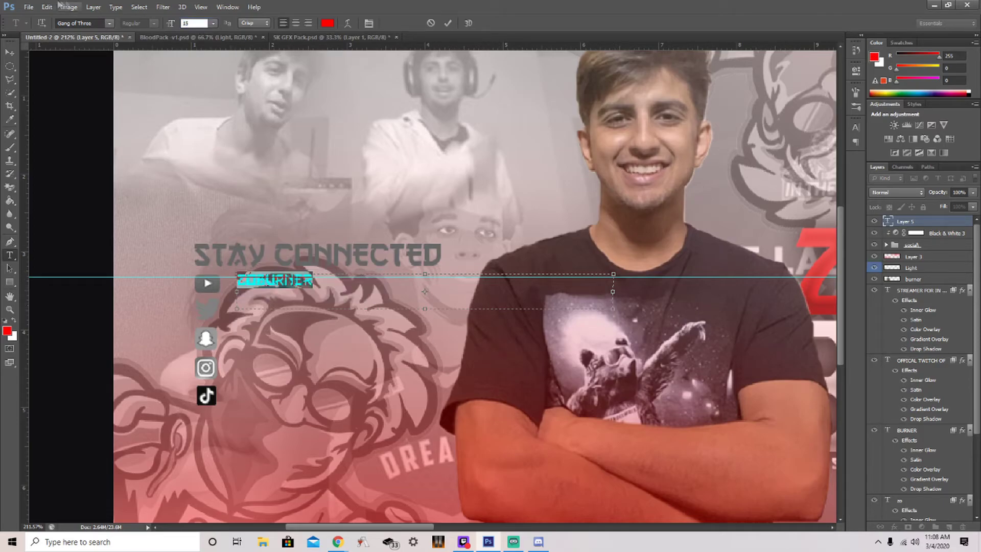
Step: Commit the smaller ZOBURNER text and align it beside the YouTube icon
key(ctrl+Return)
key(v)
drag(257, 287, 249, 290)
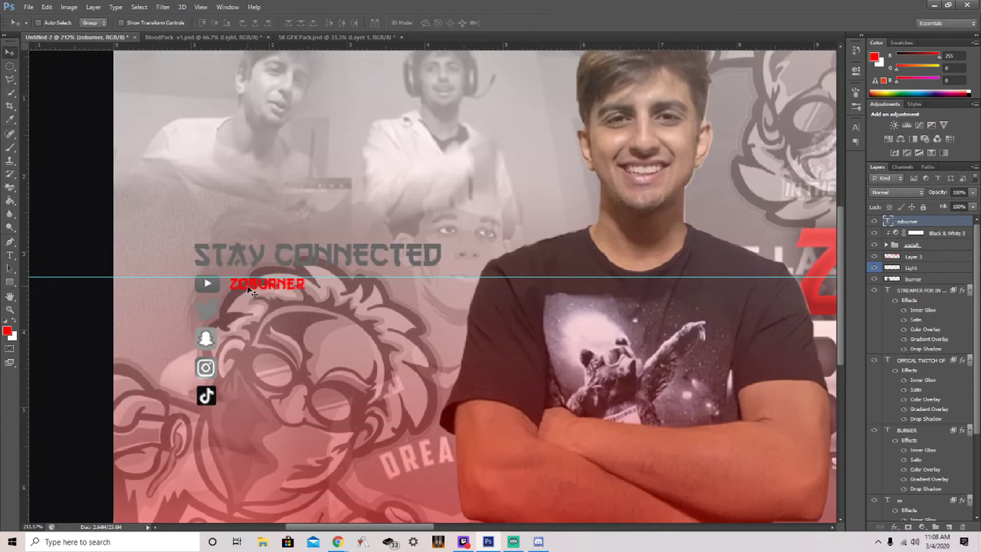
right_click(920, 222)
click(788, 162)
click(504, 204)
Step: Duplicate the handle four times, placing copies beside the Twitter, Snapchat, Instagram and TikTok icons
right_click(952, 221)
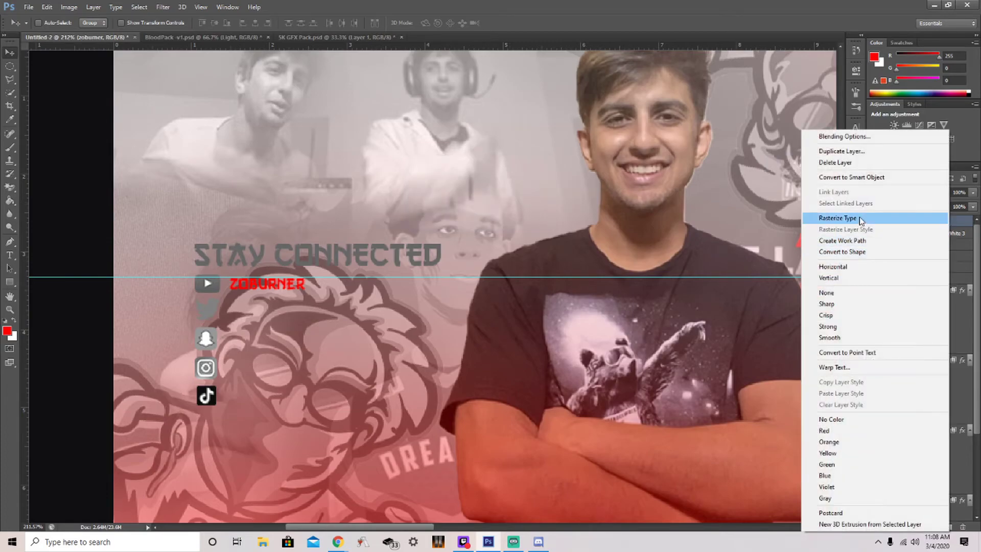
click(842, 150)
key(Down)
key(Down)
key(Down)
key(Down)
key(Down)
key(Down)
right_click(935, 221)
click(845, 149)
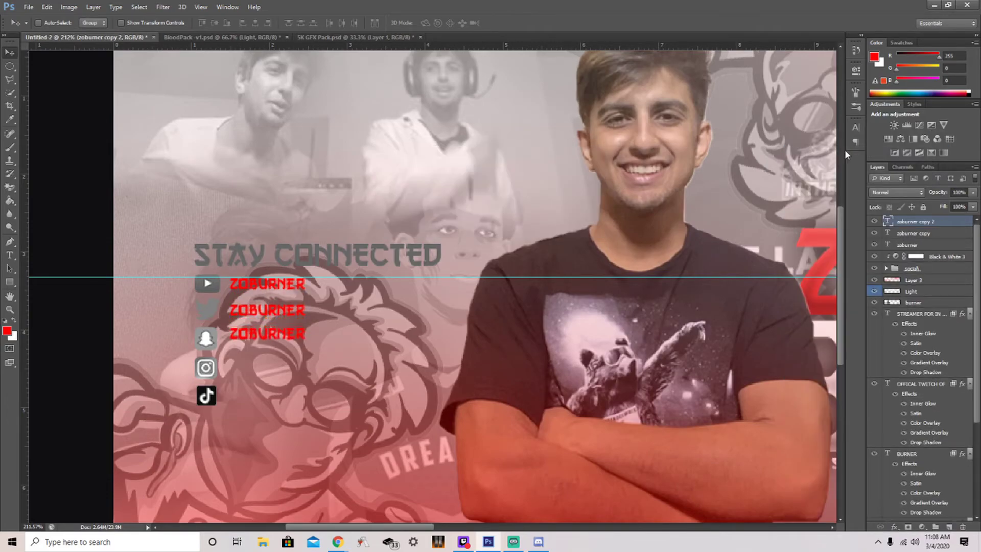
right_click(919, 225)
click(837, 155)
key(Down)
key(Down)
key(Down)
key(Down)
key(Down)
key(Down)
right_click(939, 220)
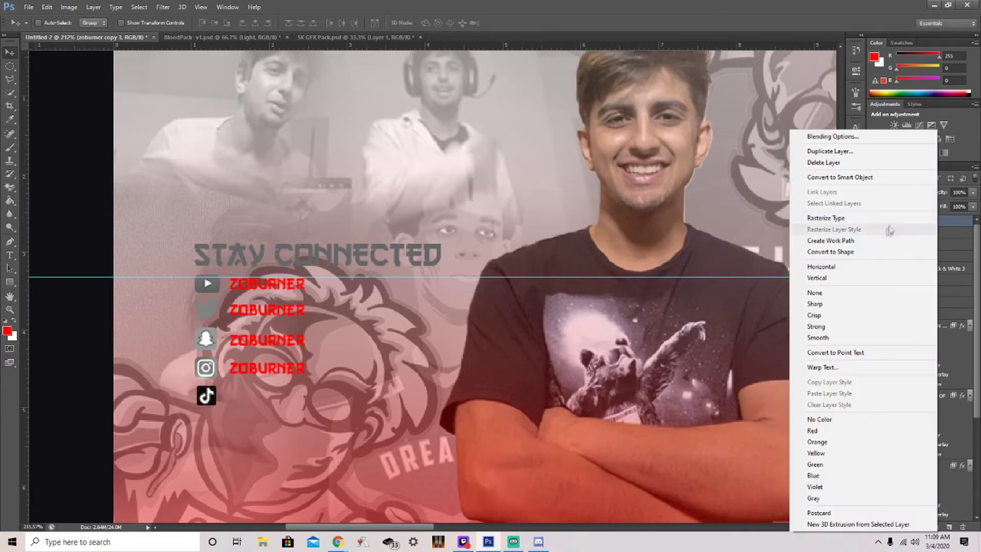
click(831, 150)
key(Return)
key(Down)
key(Down)
key(Down)
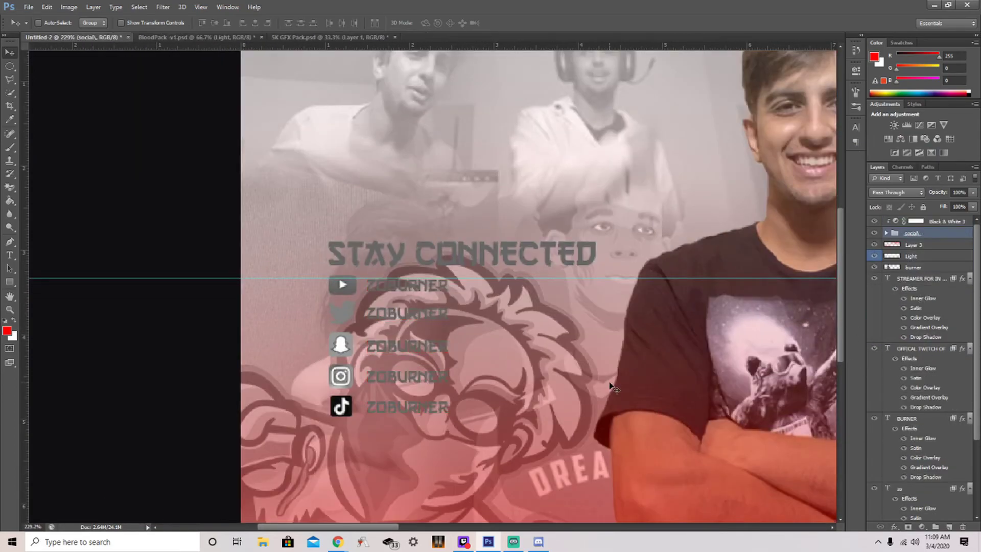
Step: Reposition the social block beneath the BURNER title
scroll(613, 388, down, 5)
scroll(603, 394, up, 2)
scroll(584, 403, down, 2)
scroll(357, 332, down, 1)
drag(167, 283, 559, 258)
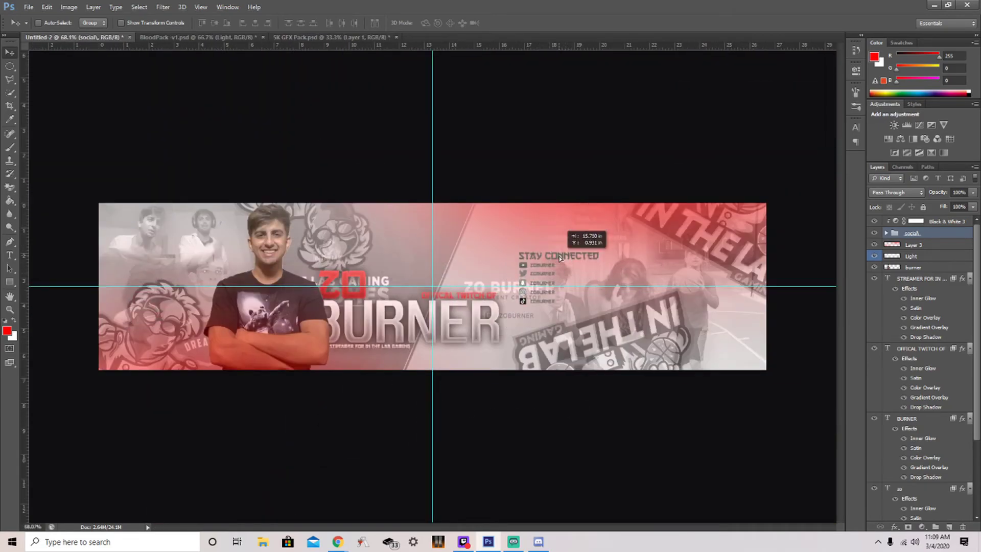
drag(560, 257, 581, 239)
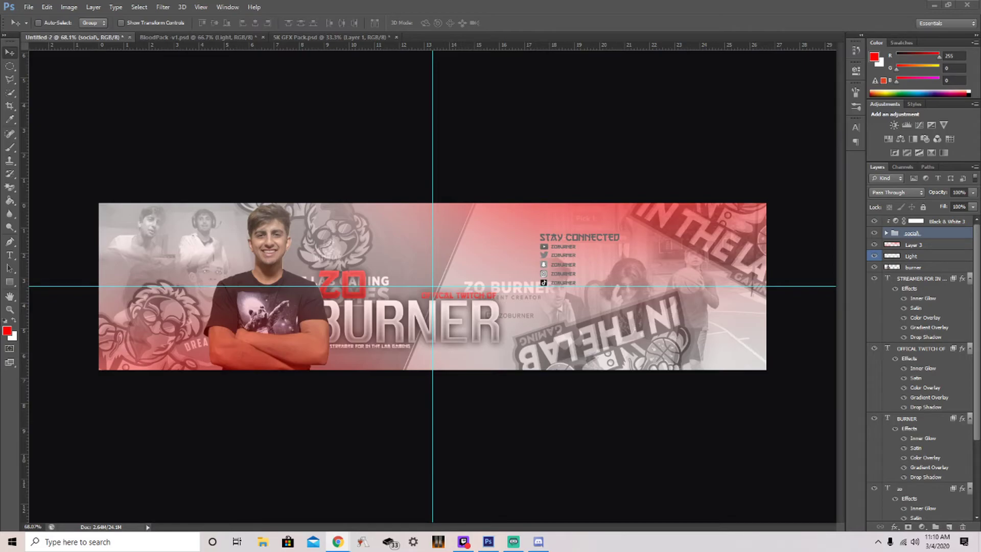
drag(566, 238, 404, 246)
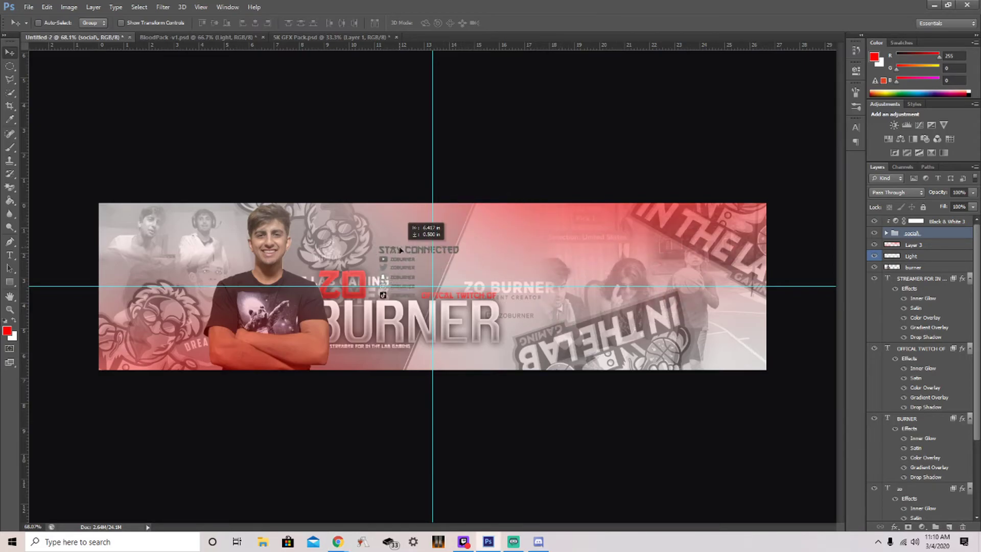
scroll(404, 244, up, 3)
scroll(406, 243, down, 2)
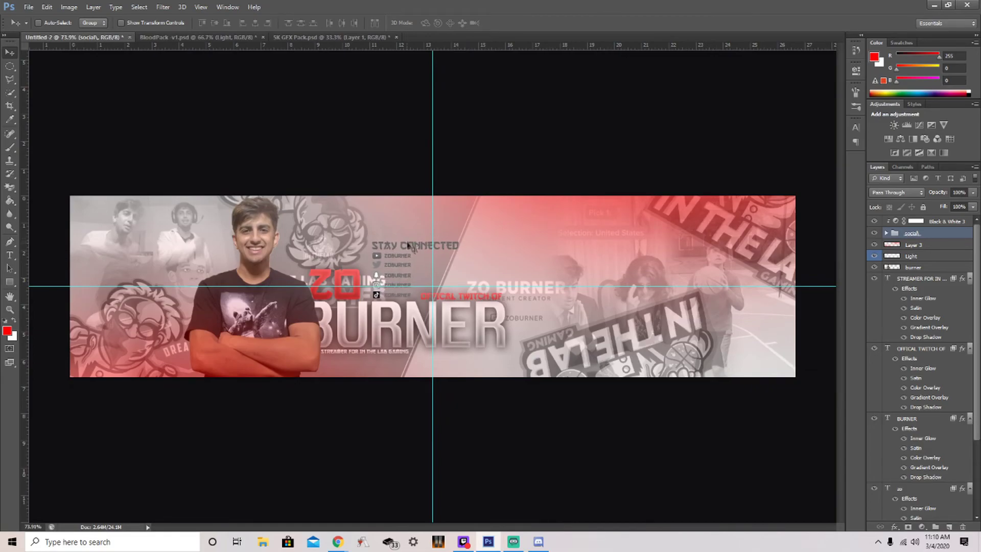
drag(407, 241, 456, 356)
Step: Pair each icon with its handle layer and line up YouTube, Twitter and Snapchat in a first row
ctrl+click(455, 360)
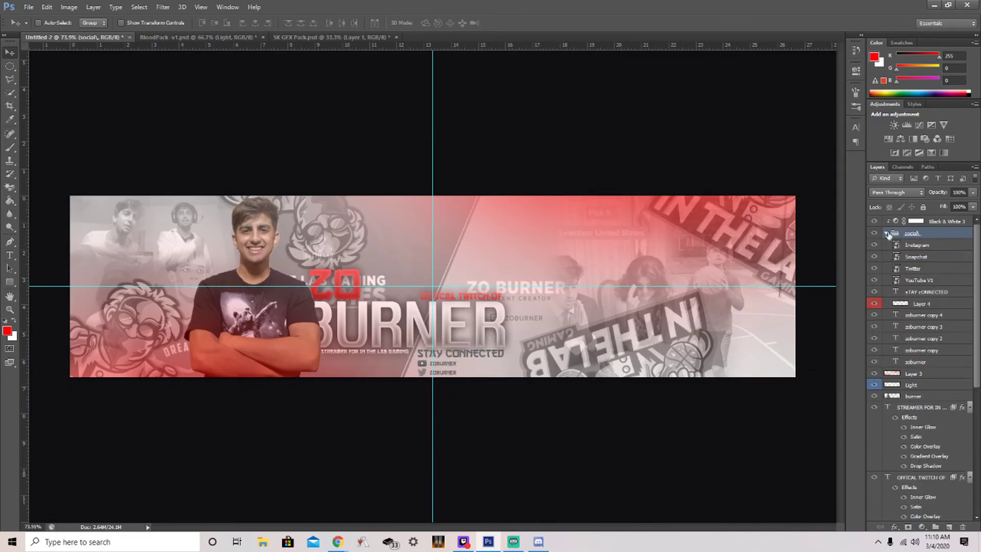
click(874, 221)
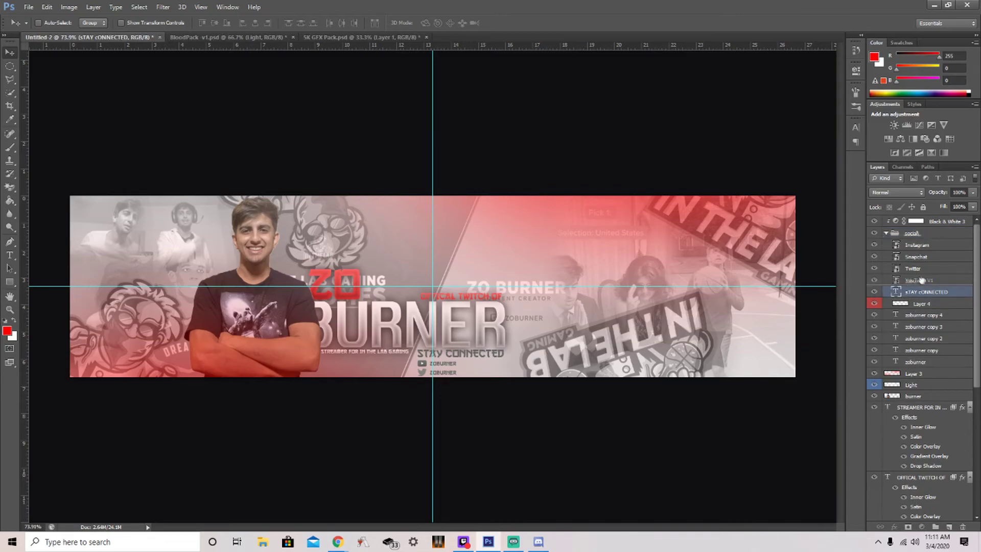
drag(907, 280, 908, 247)
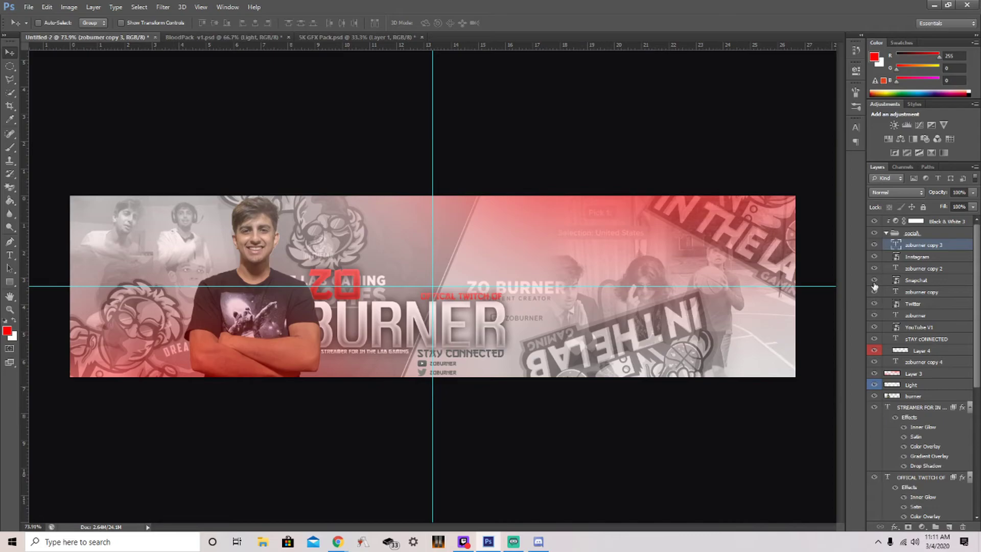
click(913, 304)
drag(442, 375, 487, 369)
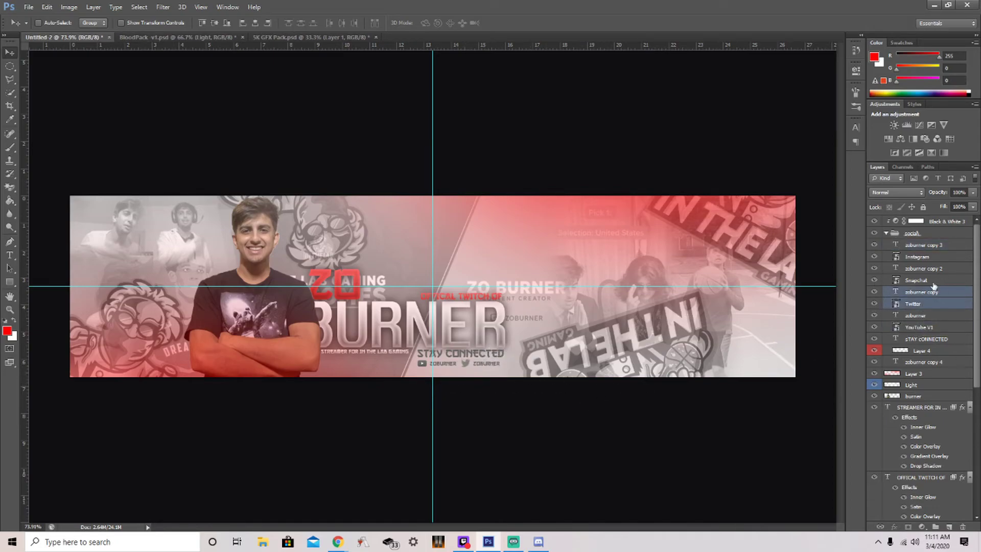
click(916, 281)
shift+click(922, 268)
drag(437, 389, 583, 420)
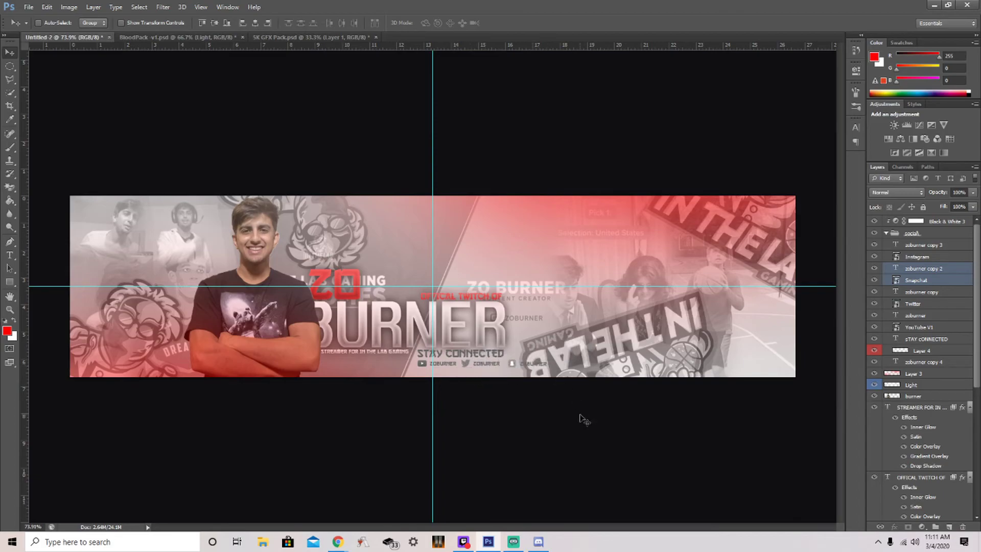
Step: Start a second row with the Instagram and TikTok icon-and-handle pairs
click(917, 257)
shift+click(923, 244)
mouse_move(443, 399)
mouse_down()
mouse_move(427, 383)
mouse_move(488, 377)
mouse_move(517, 352)
mouse_up()
click(923, 362)
shift+click(920, 351)
scroll(517, 351, up, 2)
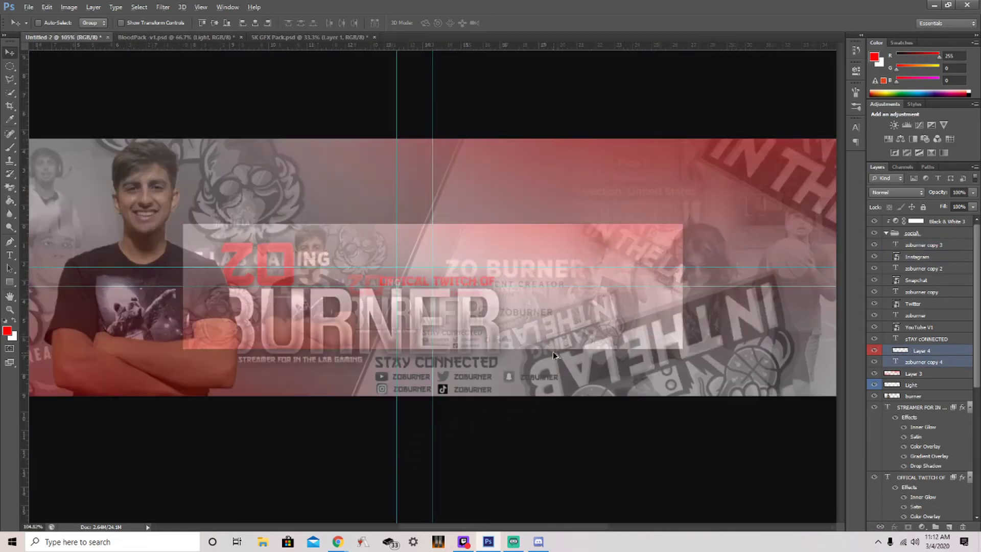
scroll(517, 351, down, 2)
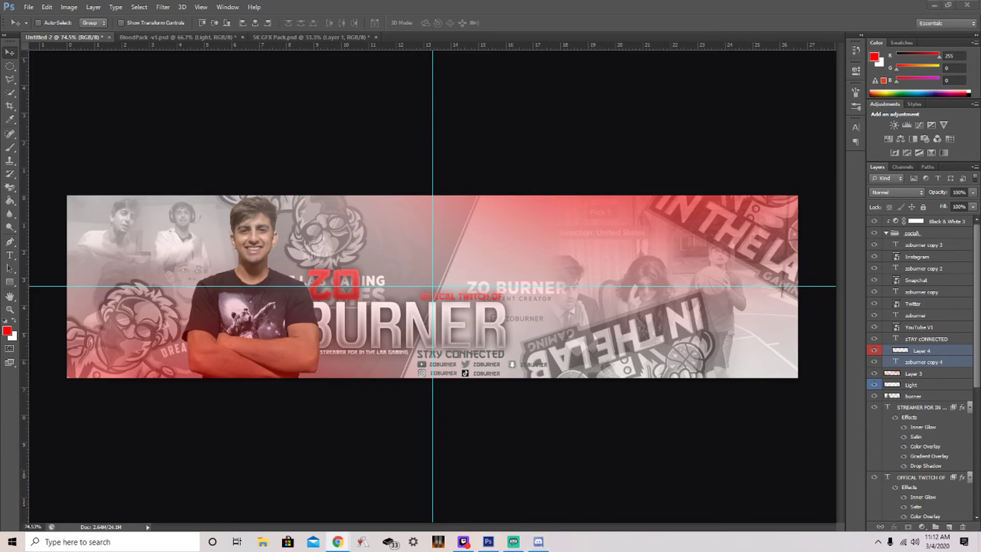
scroll(558, 419, up, 3)
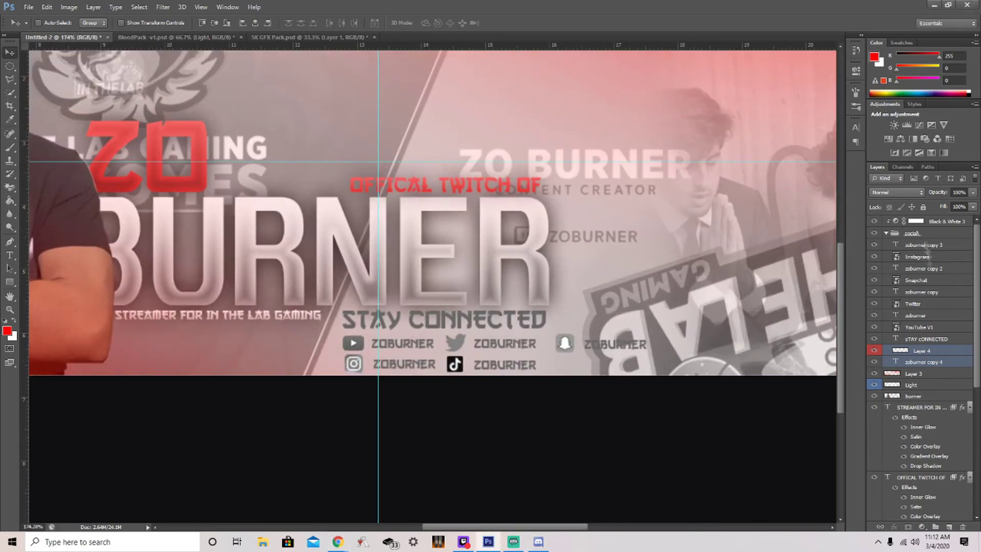
Step: Hide Black & White 3 and apply a silver preset style to STAY CONNECTED
click(931, 221)
click(874, 221)
double_click(961, 339)
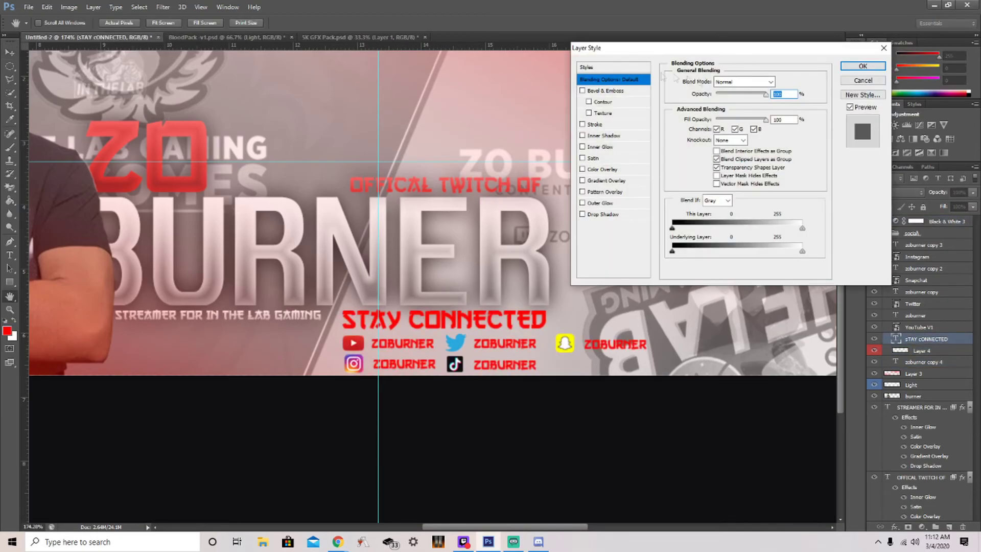
click(613, 67)
click(739, 207)
click(756, 192)
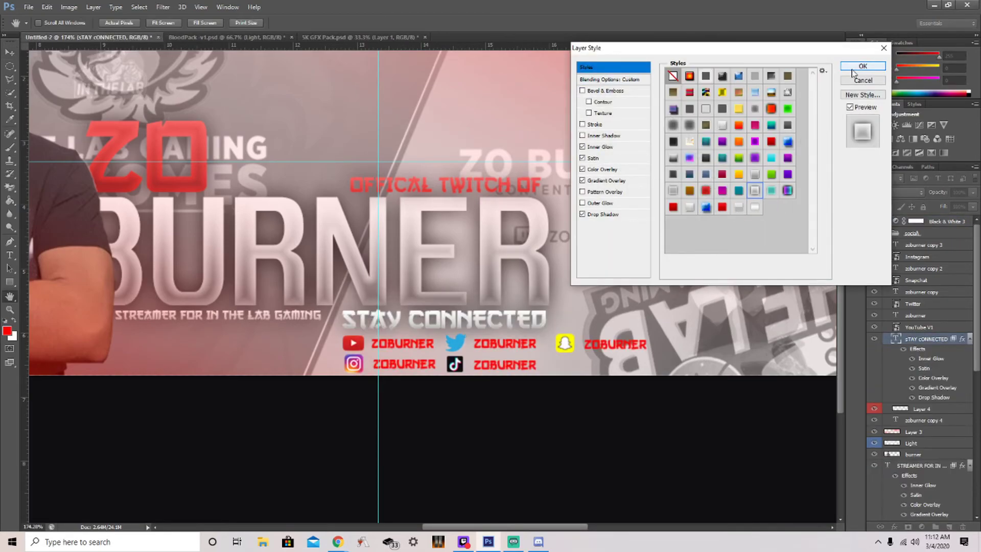
click(852, 69)
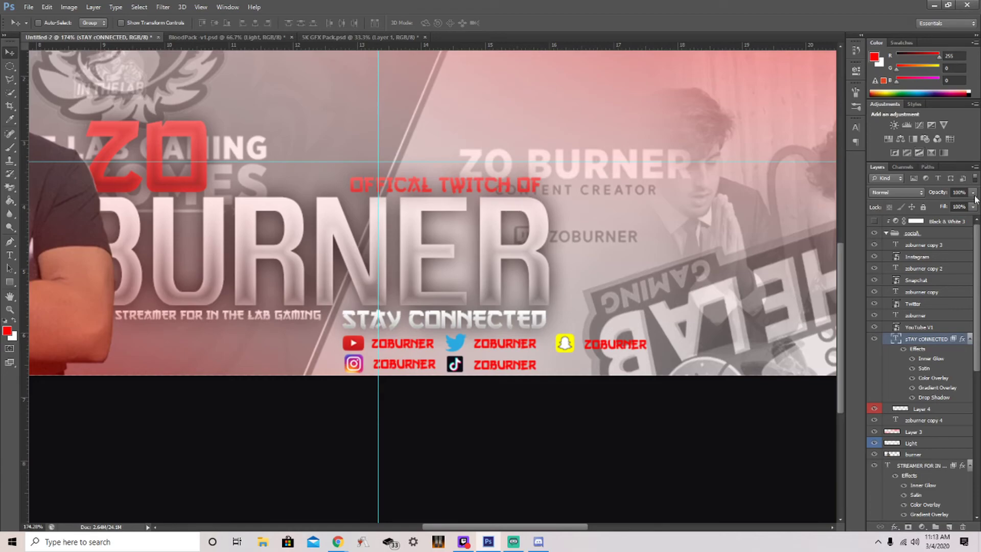
Step: Group the YouTube, Twitter, Snapchat, Instagram and Layer 4 icons and clip Black & White 3 to it
click(937, 528)
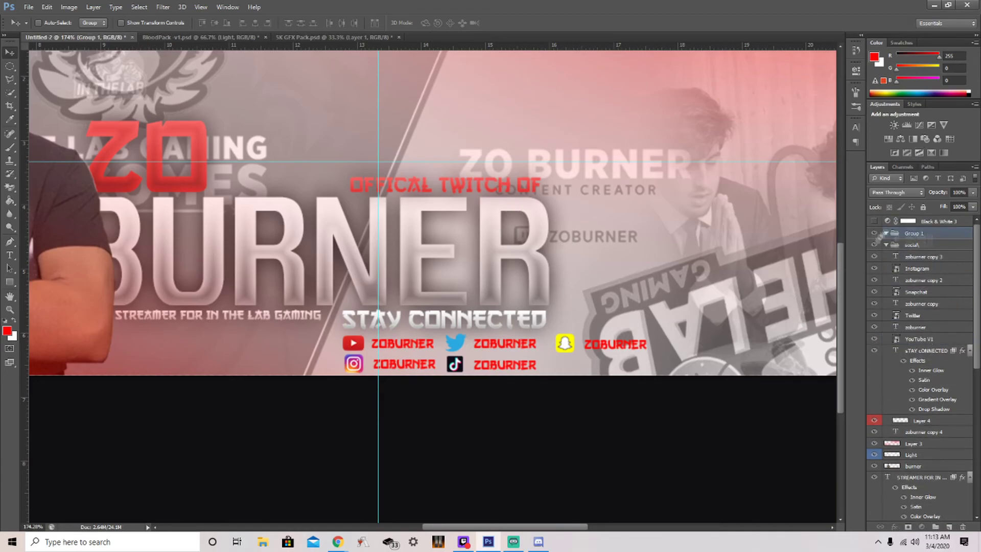
drag(932, 339, 918, 240)
mouse_move(913, 327)
mouse_down()
mouse_move(915, 239)
mouse_move(917, 263)
mouse_up()
drag(915, 420, 915, 263)
click(874, 221)
right_click(920, 221)
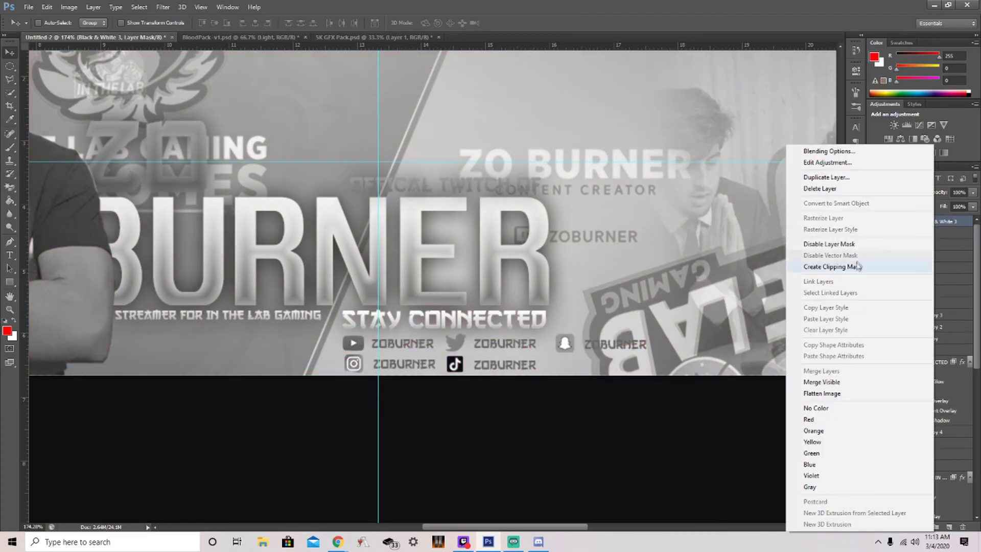
click(845, 261)
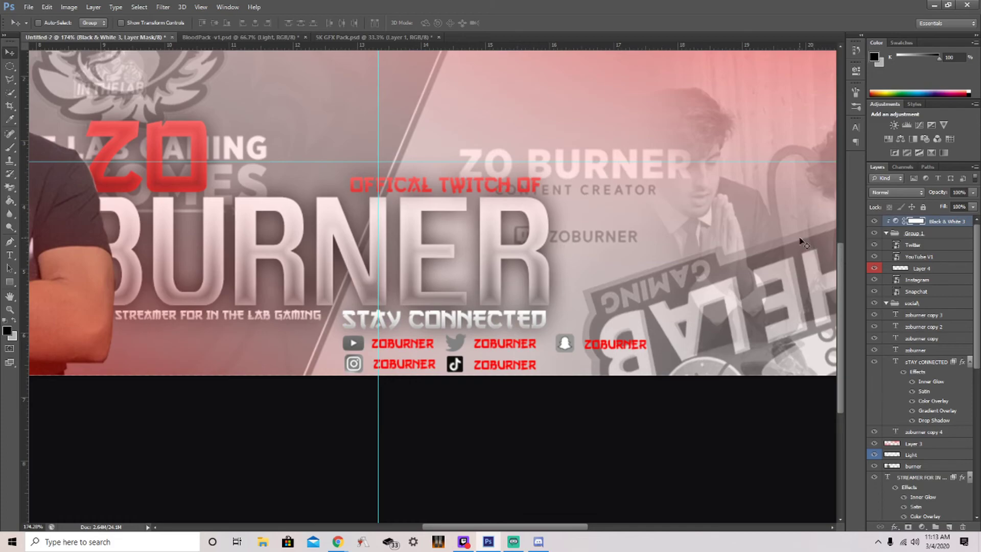
Step: Apply the red preset style to the zoburner and zoburner copy layers
click(920, 315)
double_click(945, 350)
click(614, 67)
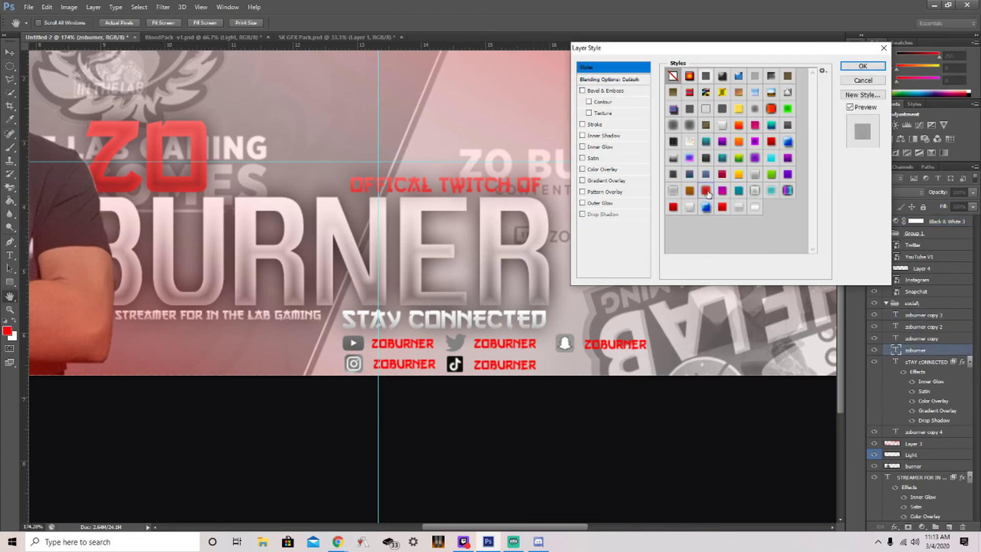
click(706, 190)
click(862, 66)
double_click(946, 338)
click(614, 67)
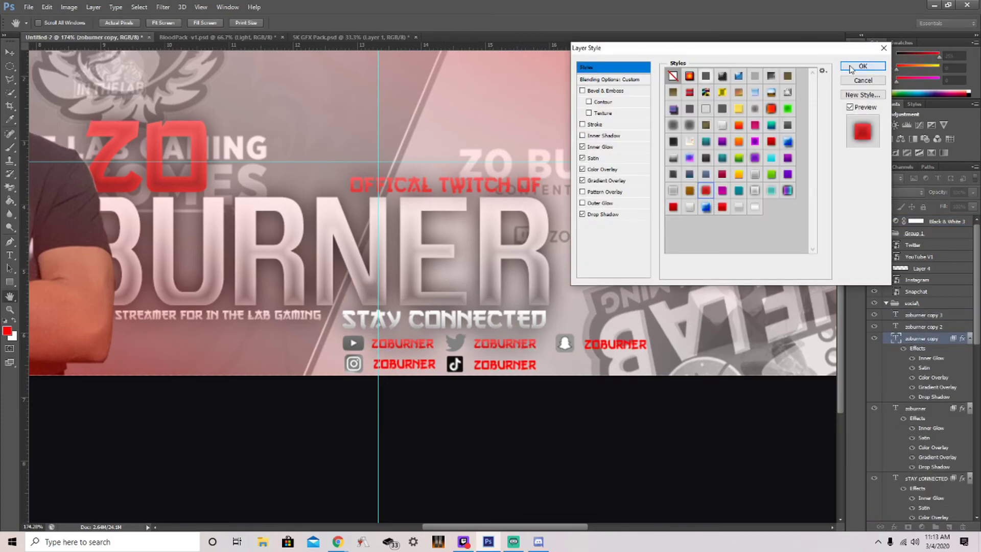
click(706, 190)
click(863, 66)
Step: Apply the red preset style to zoburner copy 2 and zoburner copy 3
double_click(945, 327)
click(613, 67)
click(706, 190)
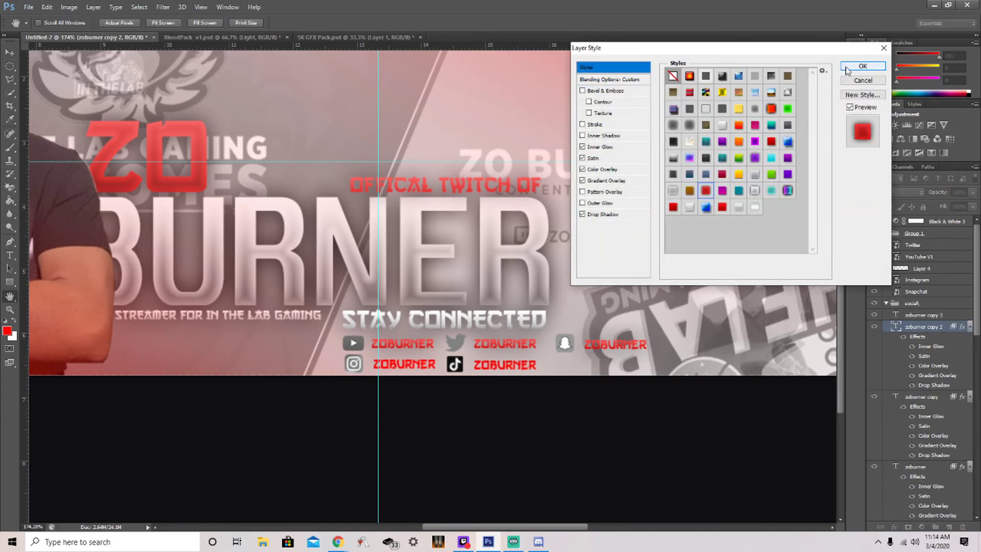
click(863, 66)
click(949, 316)
double_click(945, 315)
click(613, 67)
click(706, 190)
click(862, 66)
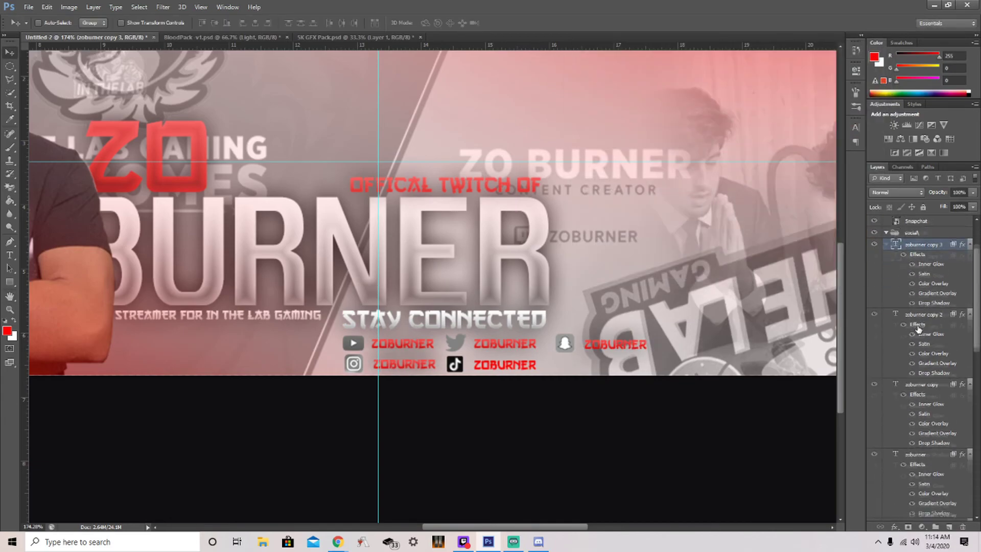
Step: Give zoburner copy 4 the red preset style, then select the social group
scroll(940, 465, down, 5)
double_click(941, 465)
click(613, 66)
click(705, 190)
click(863, 66)
scroll(416, 397, down, 3)
scroll(416, 397, up, 3)
scroll(416, 397, down, 3)
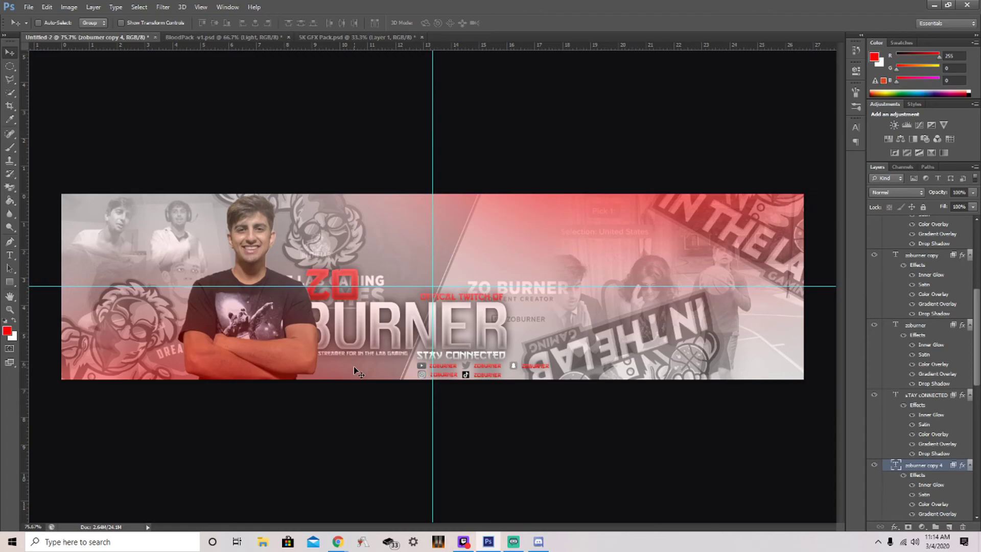
scroll(920, 358, up, 10)
click(883, 279)
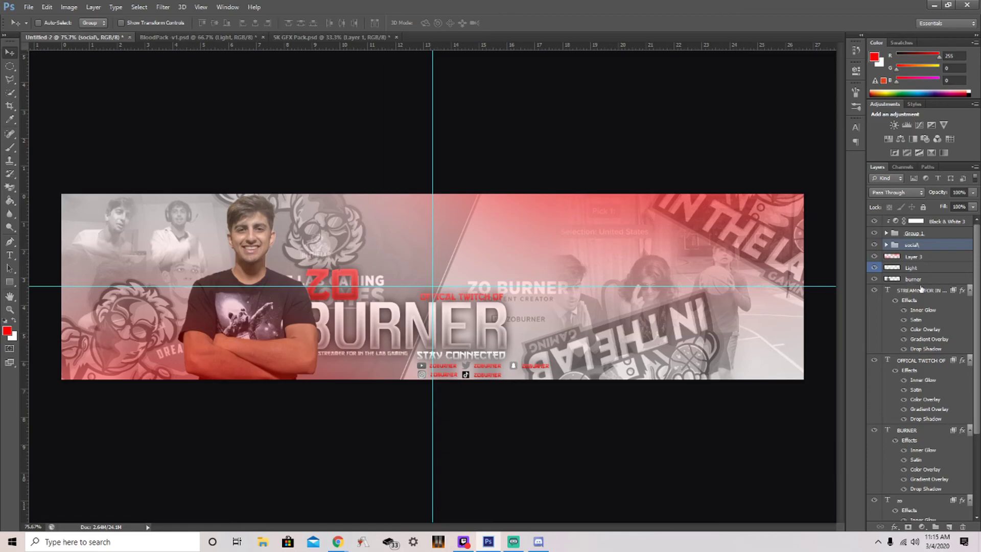
Step: Turn on a stroke in the burner layer's style, then select Layer 3
double_click(954, 278)
click(594, 125)
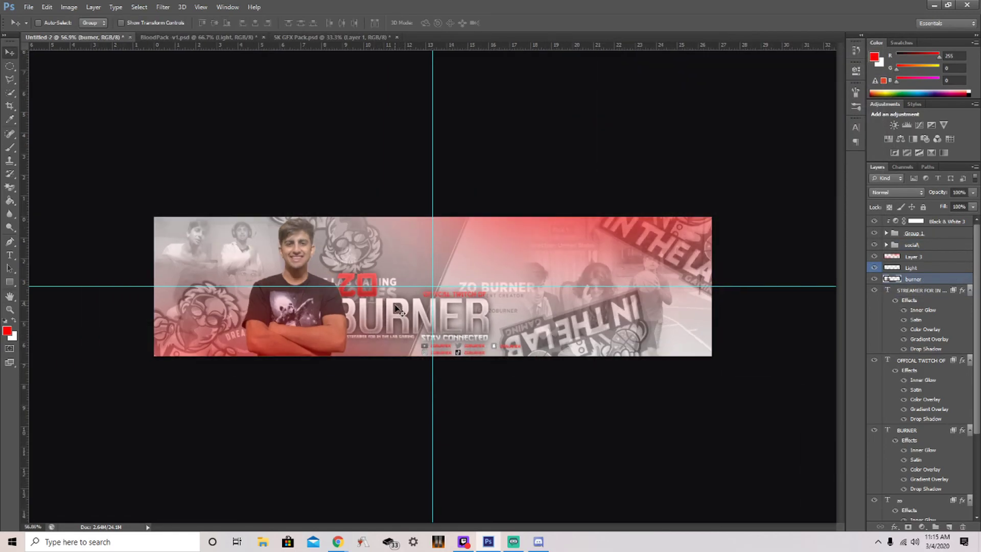
scroll(396, 306, up, 3)
scroll(398, 306, down, 3)
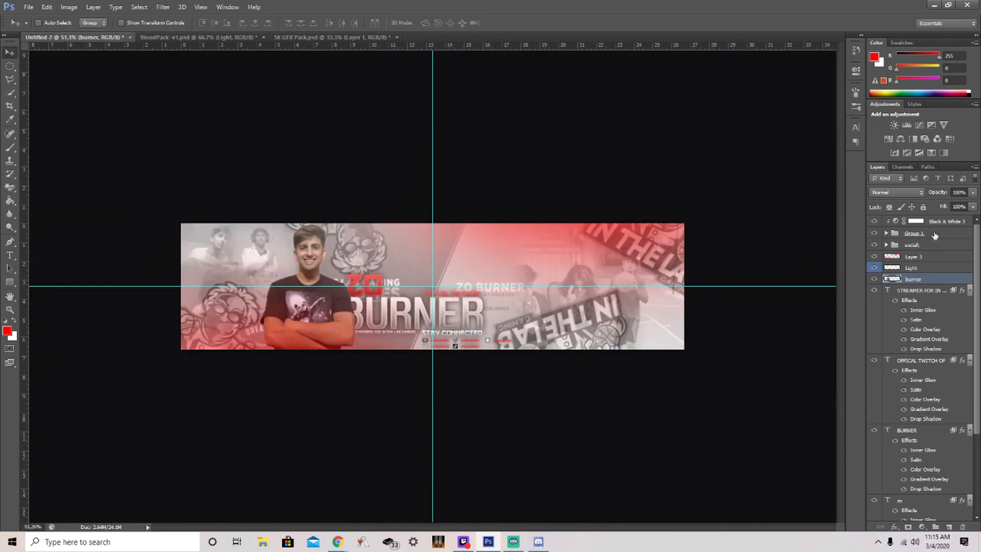
click(914, 257)
Step: Add a Brightness/Contrast adjustment layer with raised brightness and adjusted contrast
click(922, 526)
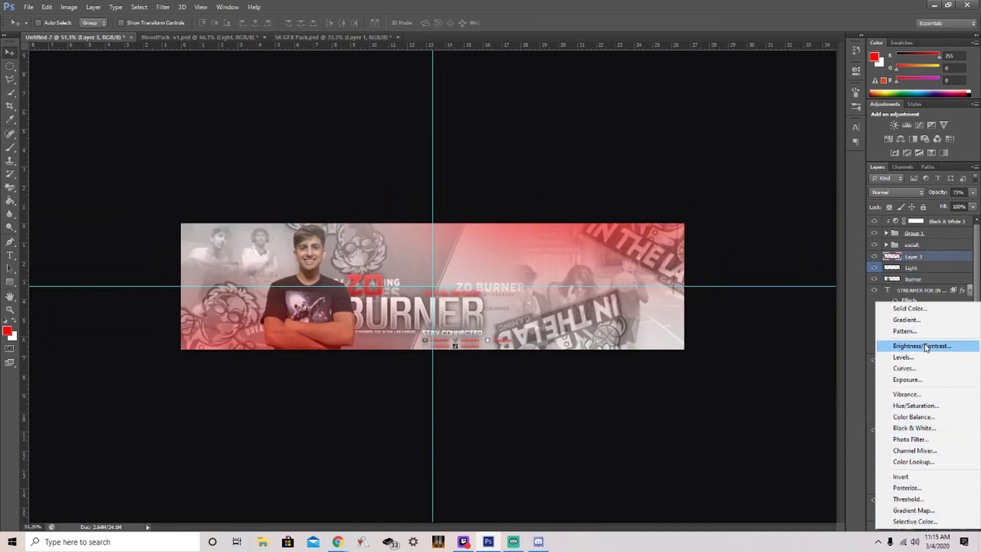
click(926, 347)
drag(770, 121, 778, 121)
mouse_move(762, 141)
mouse_down()
mouse_move(752, 147)
mouse_move(748, 121)
mouse_move(715, 142)
mouse_move(803, 143)
mouse_up()
drag(747, 121, 755, 117)
click(826, 64)
Step: Add a Curves adjustment layer bending the curve down to darken the banner
click(922, 526)
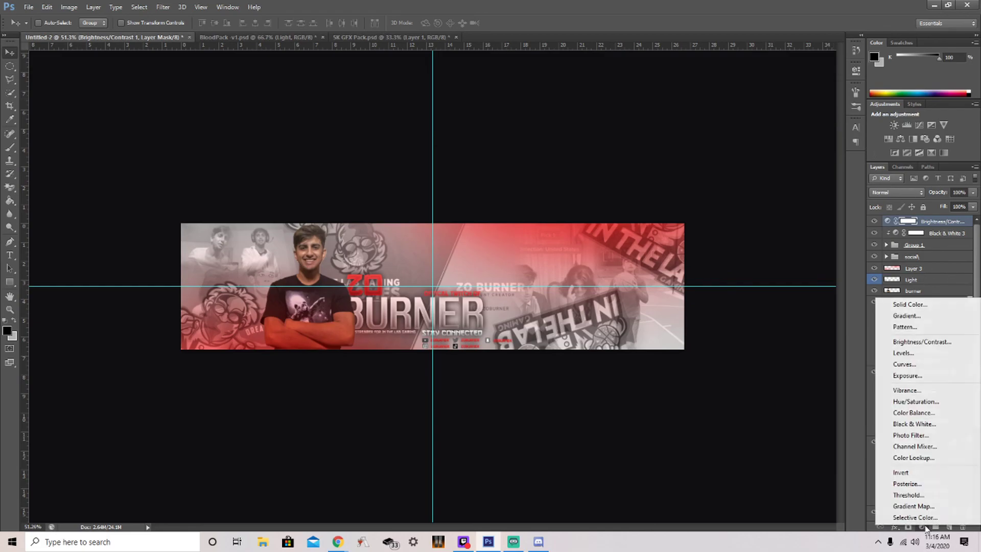
click(928, 364)
mouse_move(797, 150)
mouse_down()
mouse_move(814, 156)
mouse_move(804, 149)
mouse_up()
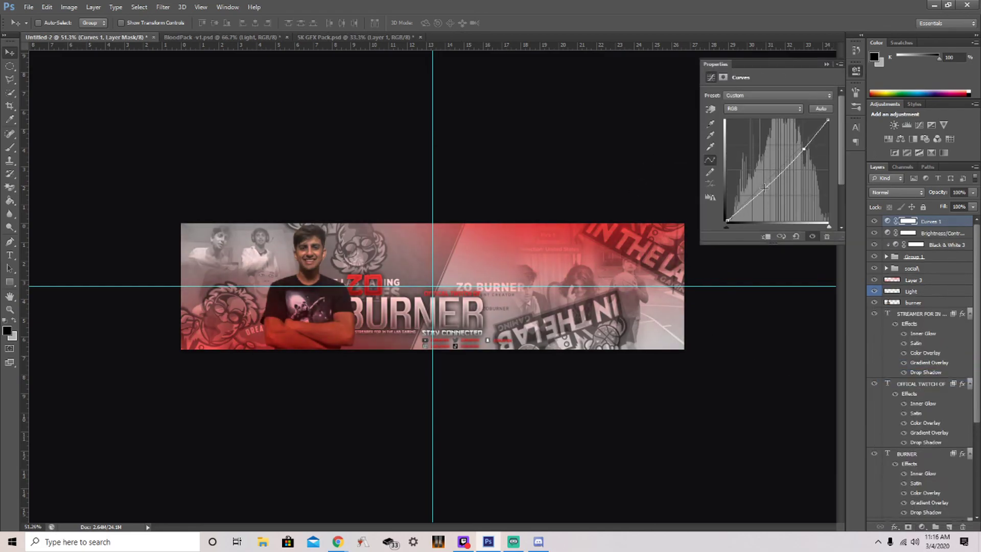
click(827, 64)
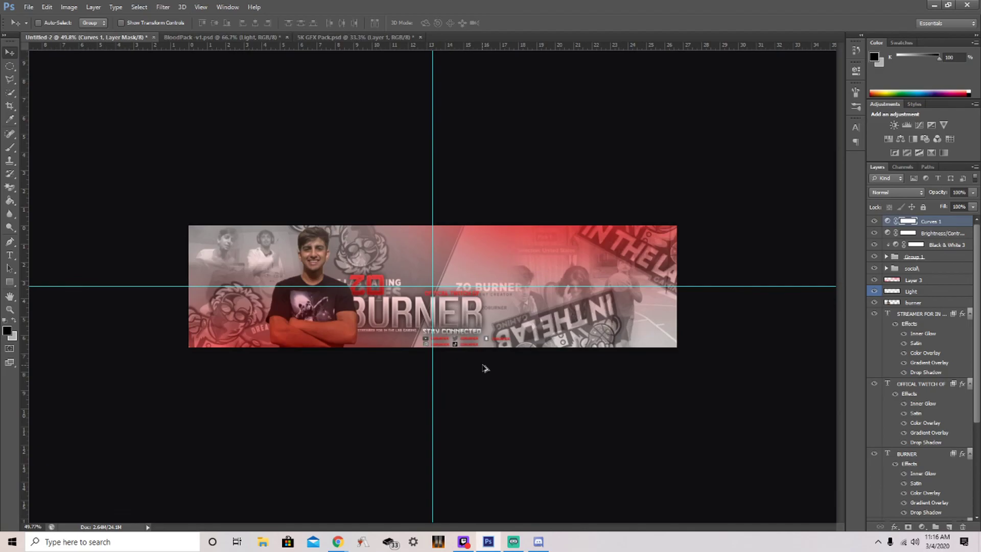
Step: Add a Hue/Saturation adjustment layer shifting the hue from green toward blue
scroll(484, 368, up, 2)
click(922, 527)
click(915, 402)
drag(768, 132, 816, 134)
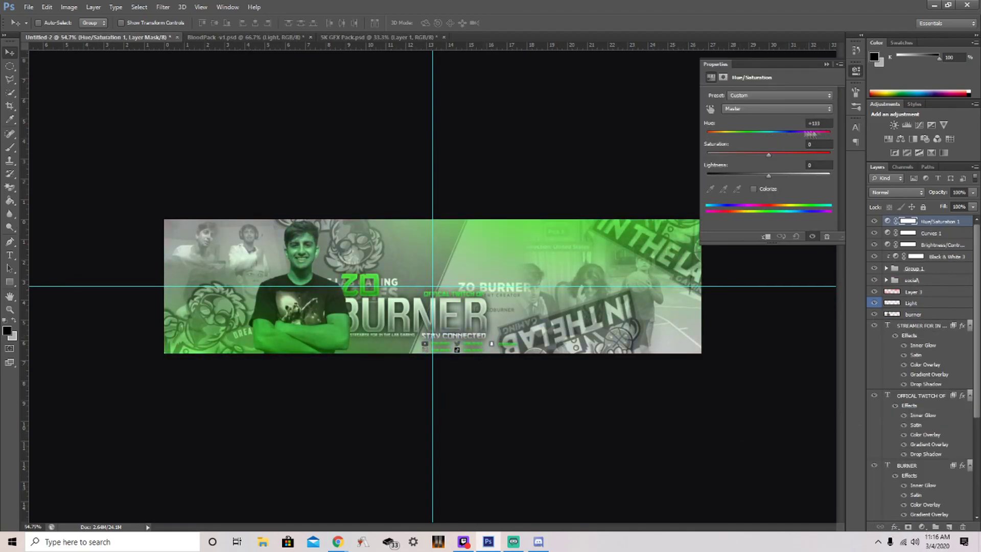
drag(811, 134, 828, 134)
Step: Move the burner layer to the top and readjust the hue to retint the banner
click(914, 314)
key(ctrl+shift+bracketright)
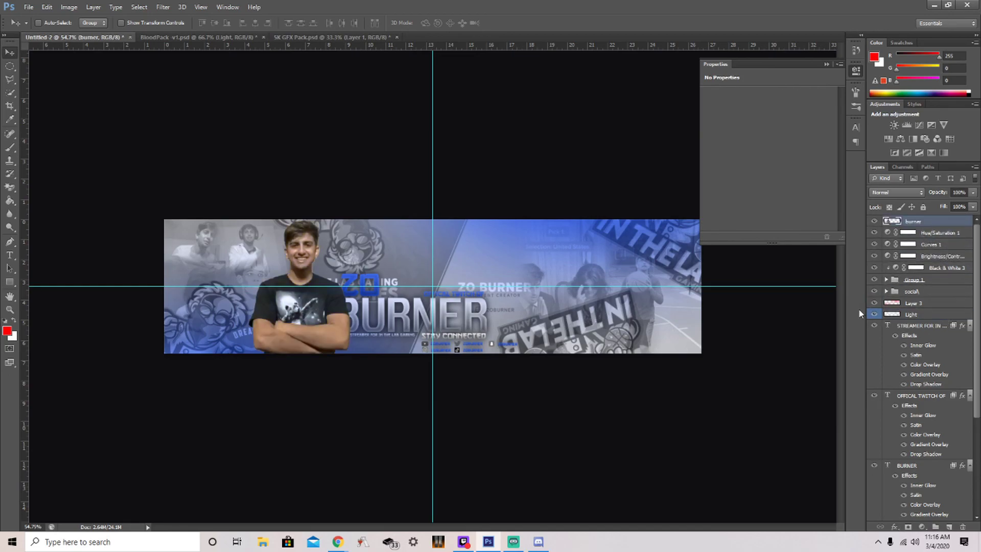
click(937, 232)
mouse_move(828, 133)
mouse_down()
mouse_move(731, 134)
mouse_move(714, 146)
mouse_up()
key(ctrl+plus)
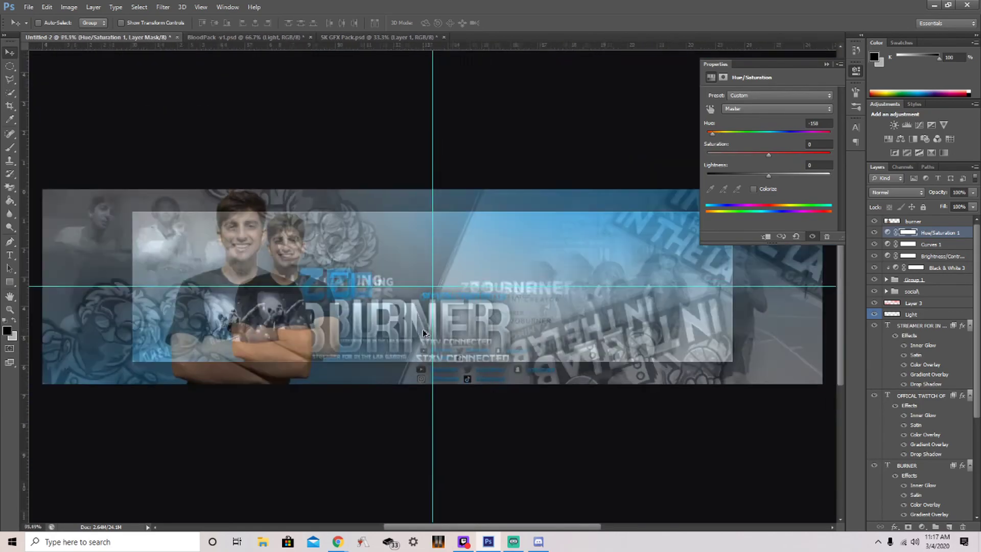
click(826, 64)
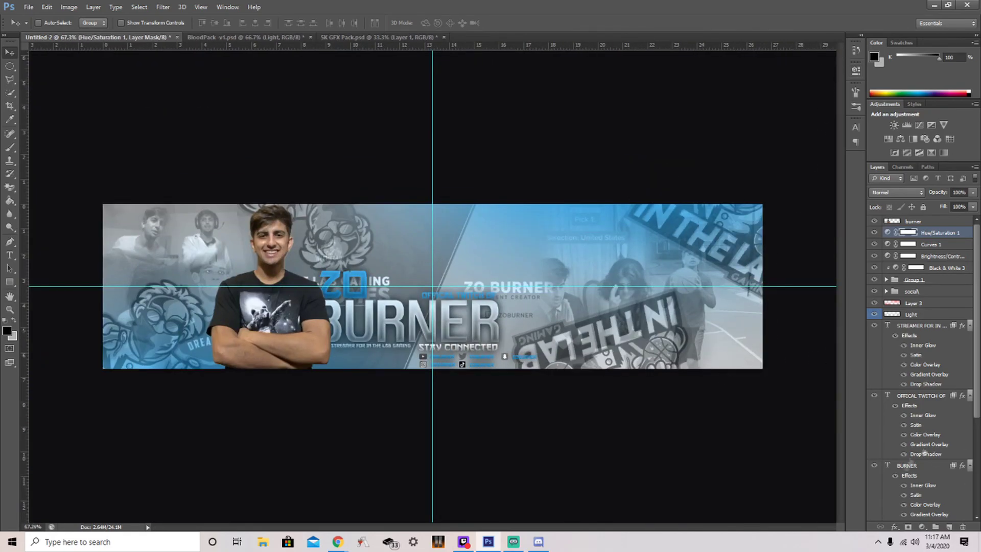